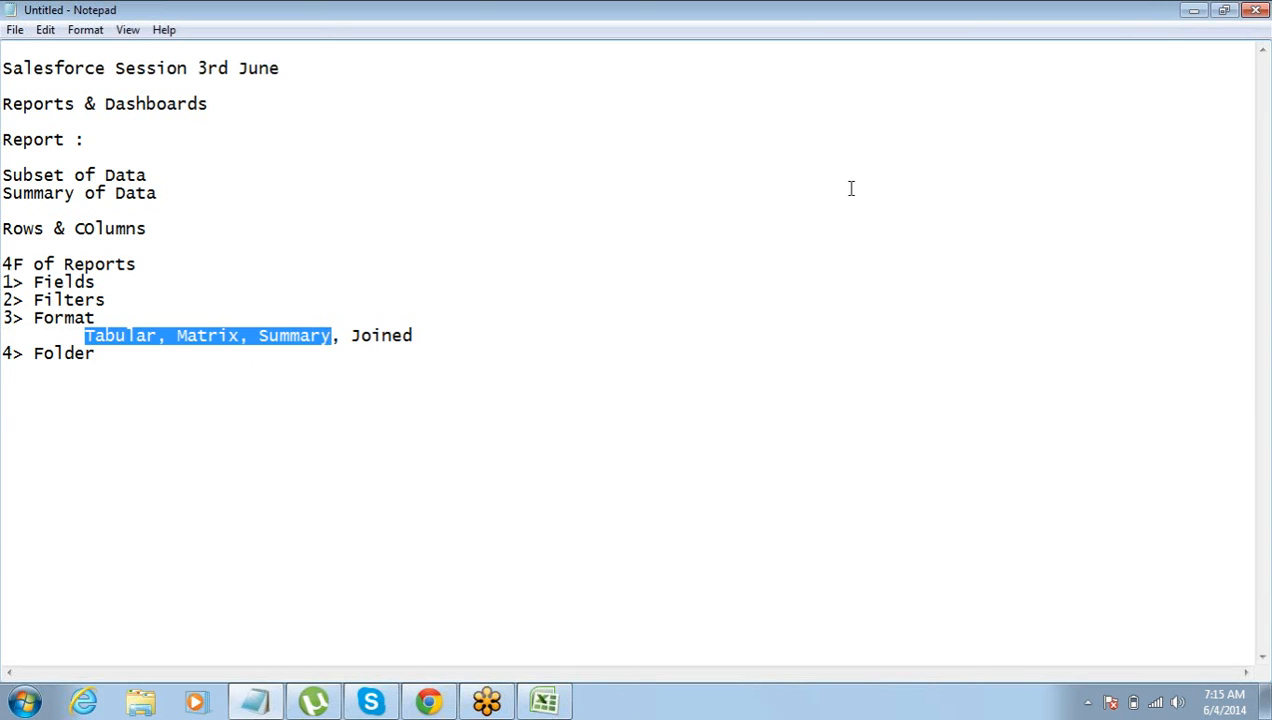
Add the heading "What can we do with the reports:" below the 4F list in the Notepad notes.
{"action": "left_click", "coordinate": [1190, 10]}
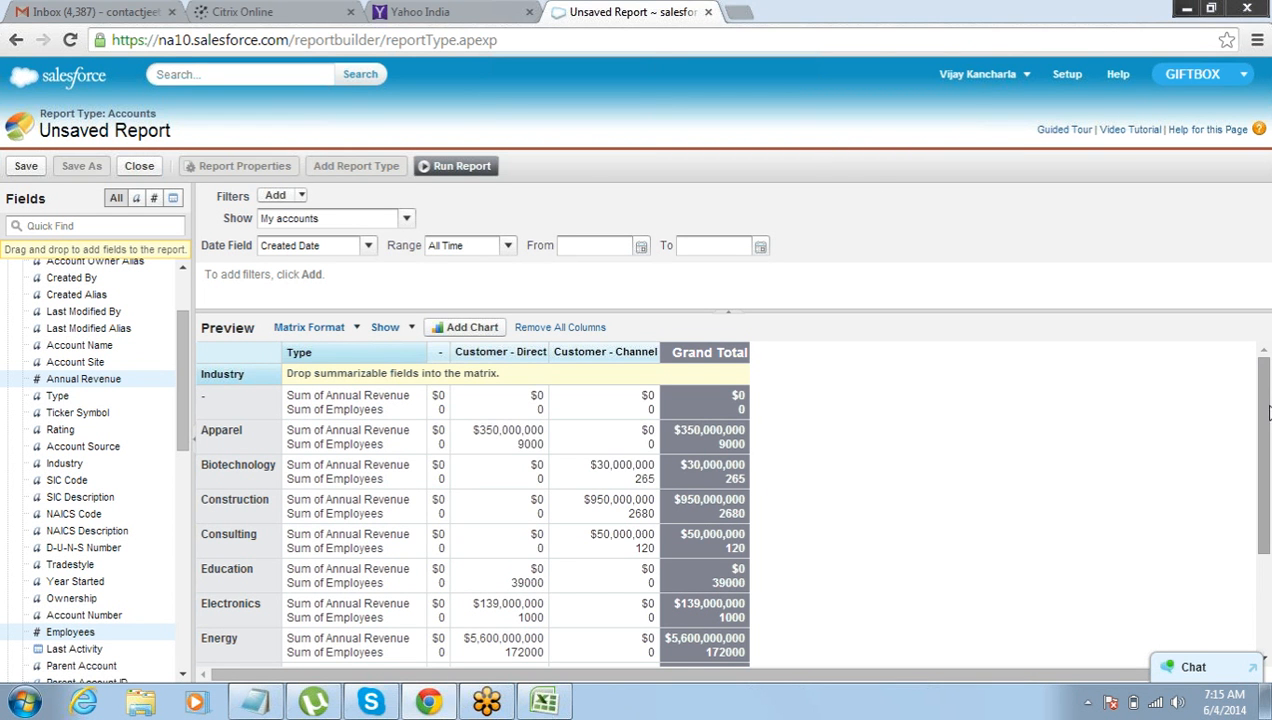
{"action": "left_click_drag", "start_coordinate": [1265, 412], "coordinate": [1265, 530]}
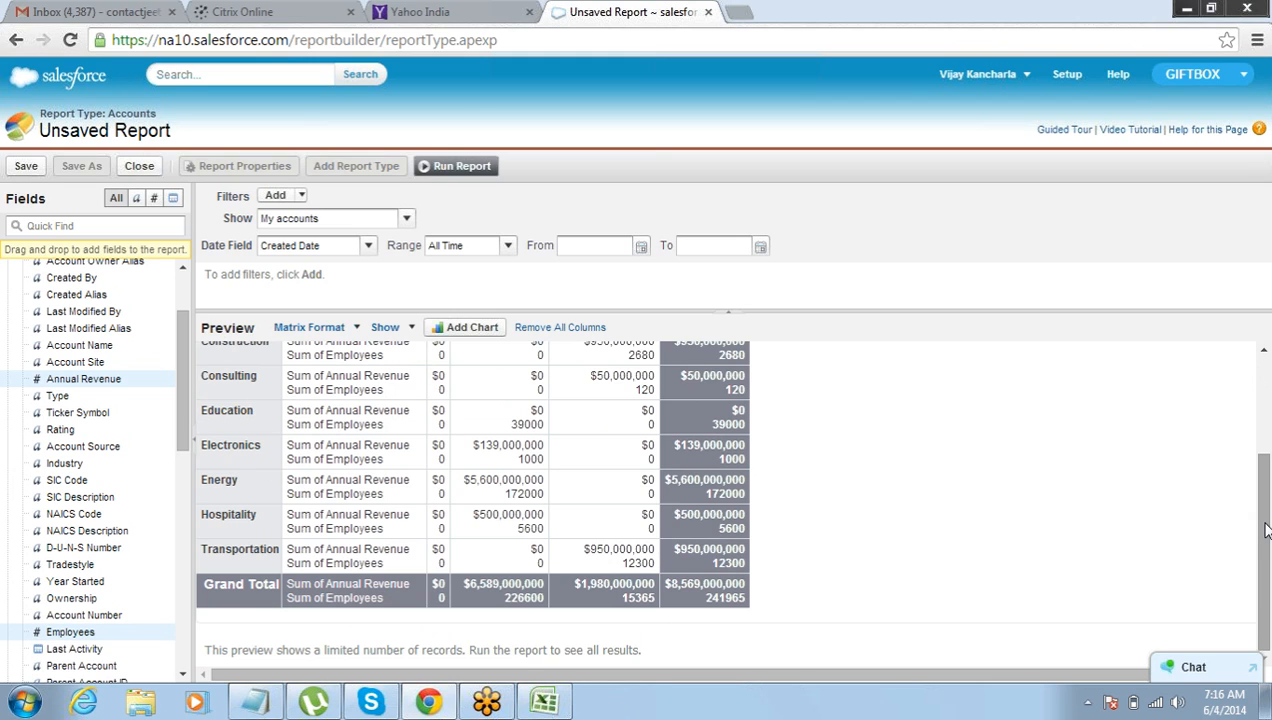
{"action": "left_click", "coordinate": [255, 700]}
{"action": "left_click", "coordinate": [122, 358]}
{"action": "key", "text": "Return"}
{"action": "key", "text": "Return"}
{"action": "type", "text": "What t"}
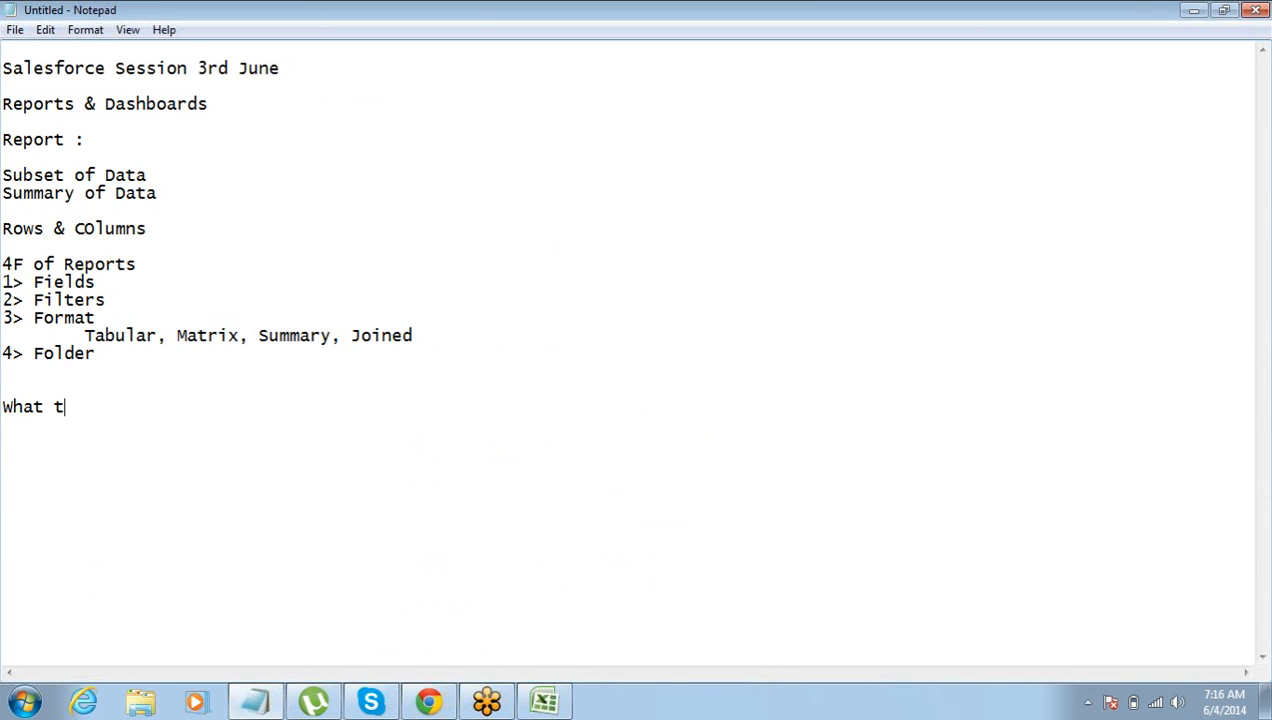
{"action": "key", "text": "BackSpace"}
{"action": "type", "text": "can we do with the report"}
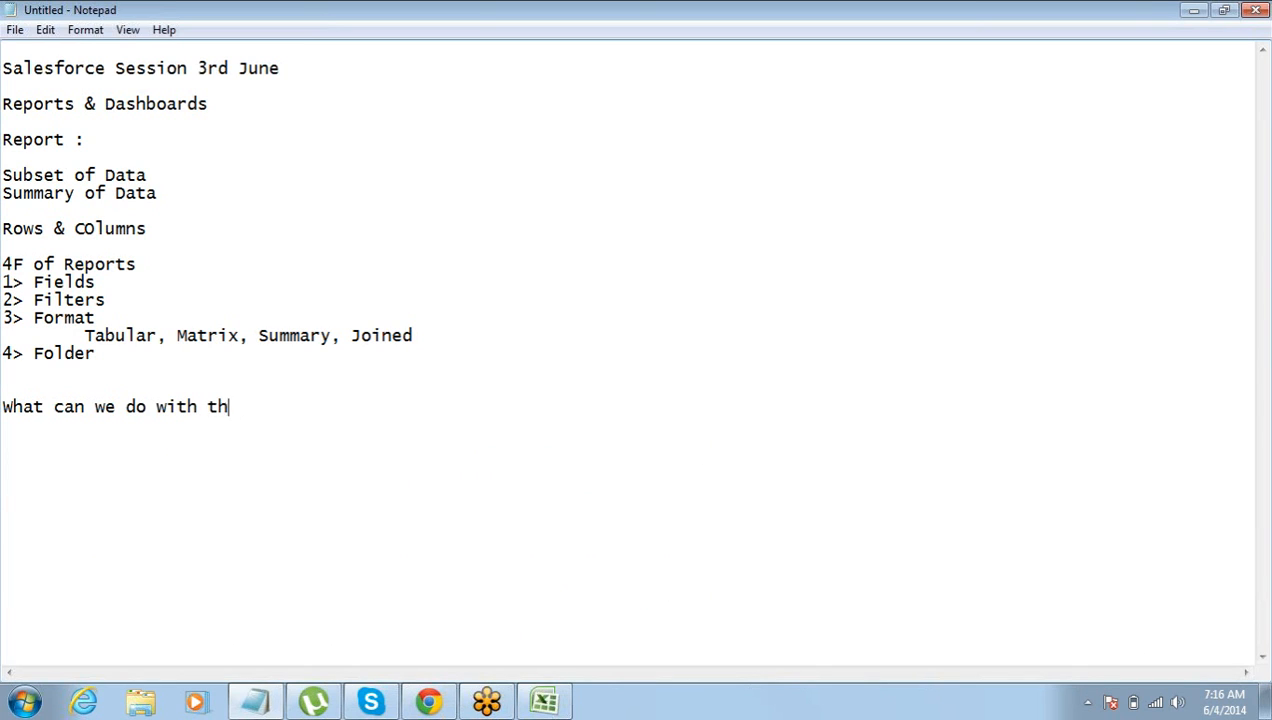
{"action": "type", "text": "s:"}
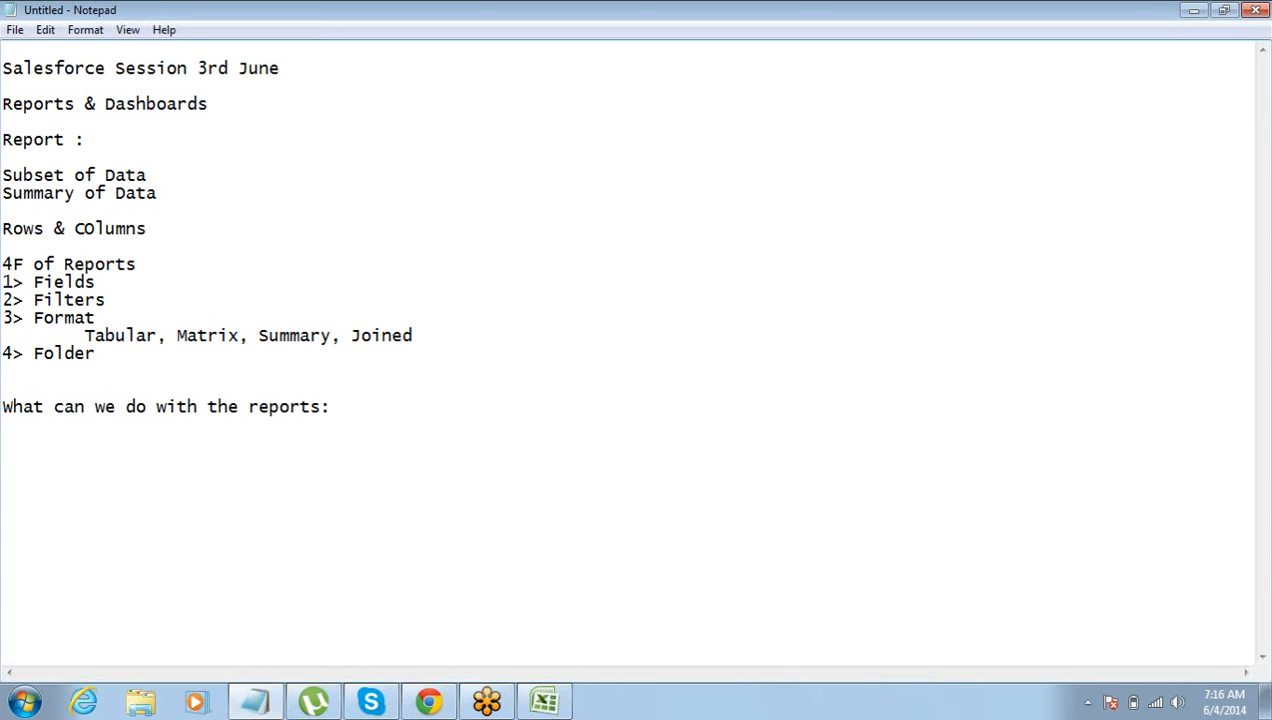
Add the first list item "1> Save it for future use" under the new heading.
{"action": "key", "text": "Return"}
{"action": "type", "text": "1> Save it for fur"}
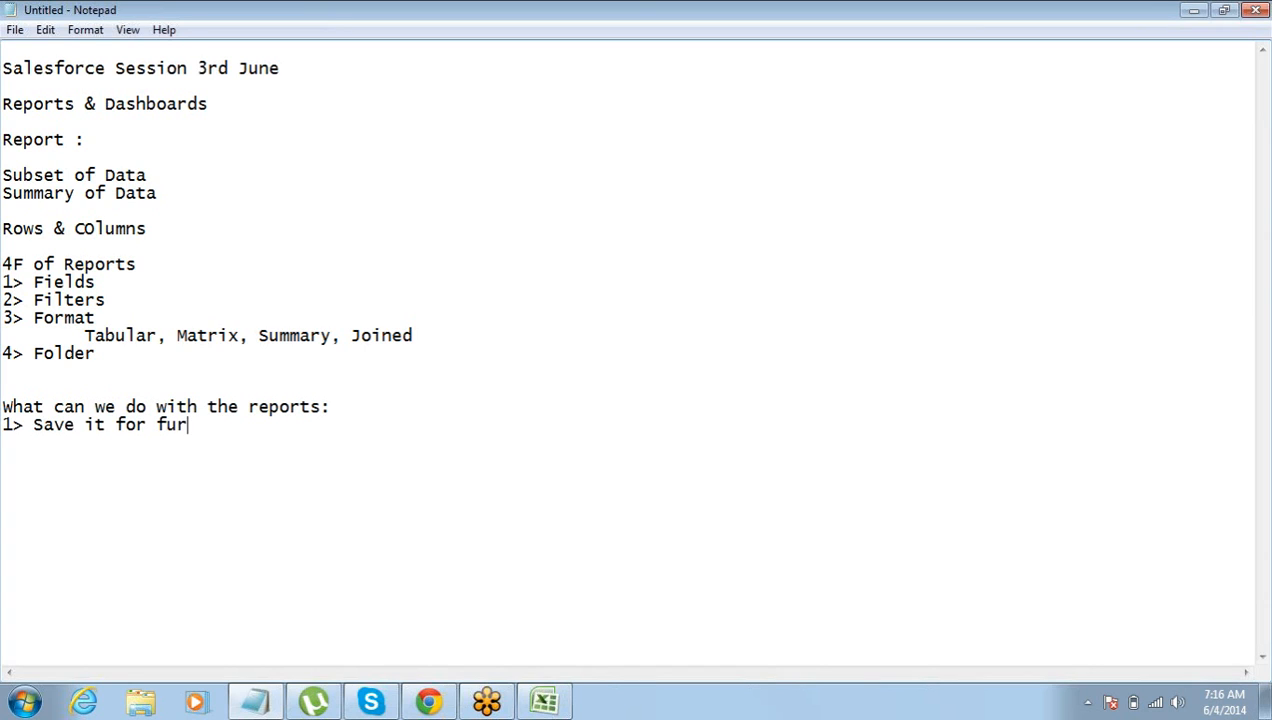
{"action": "key", "text": "BackSpace"}
{"action": "type", "text": "ture use"}
Add the second list item "2> Export the Report (Excel/ CSV)" below the first.
{"action": "key", "text": "Return"}
{"action": "type", "text": "2> "}
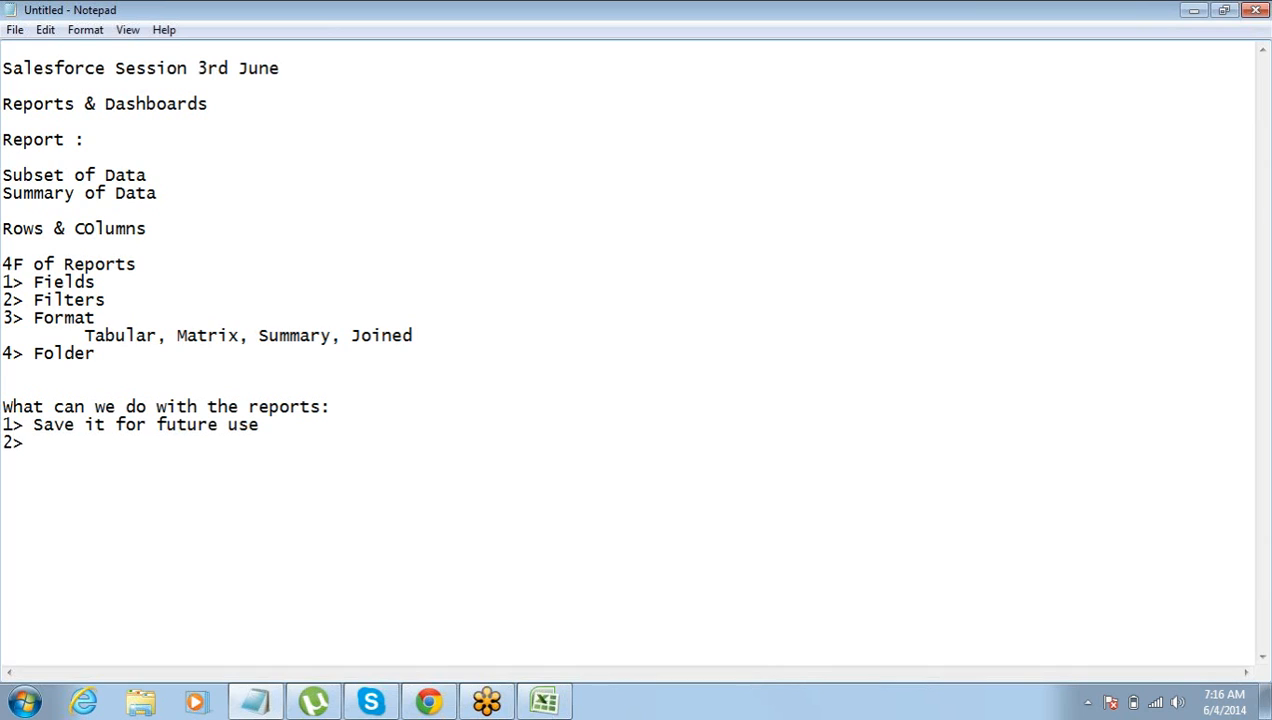
{"action": "type", "text": "Export the Report"}
{"action": "key", "text": "Return"}
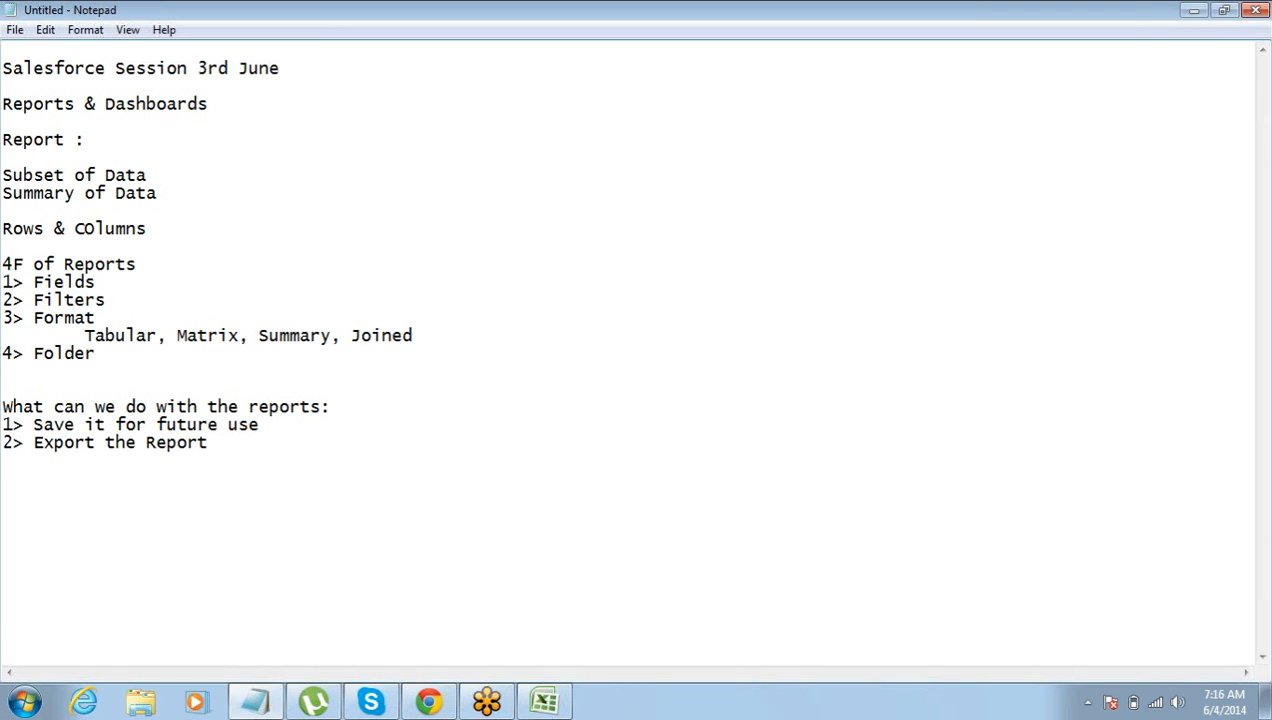
{"action": "key", "text": "BackSpace"}
{"action": "type", "text": "(Exc"}
{"action": "type", "text": ")"}
{"action": "key", "text": "Left"}
{"action": "type", "text": "Excel/ CSV"}
{"action": "key", "text": "Right"}
{"action": "key", "text": "Return"}
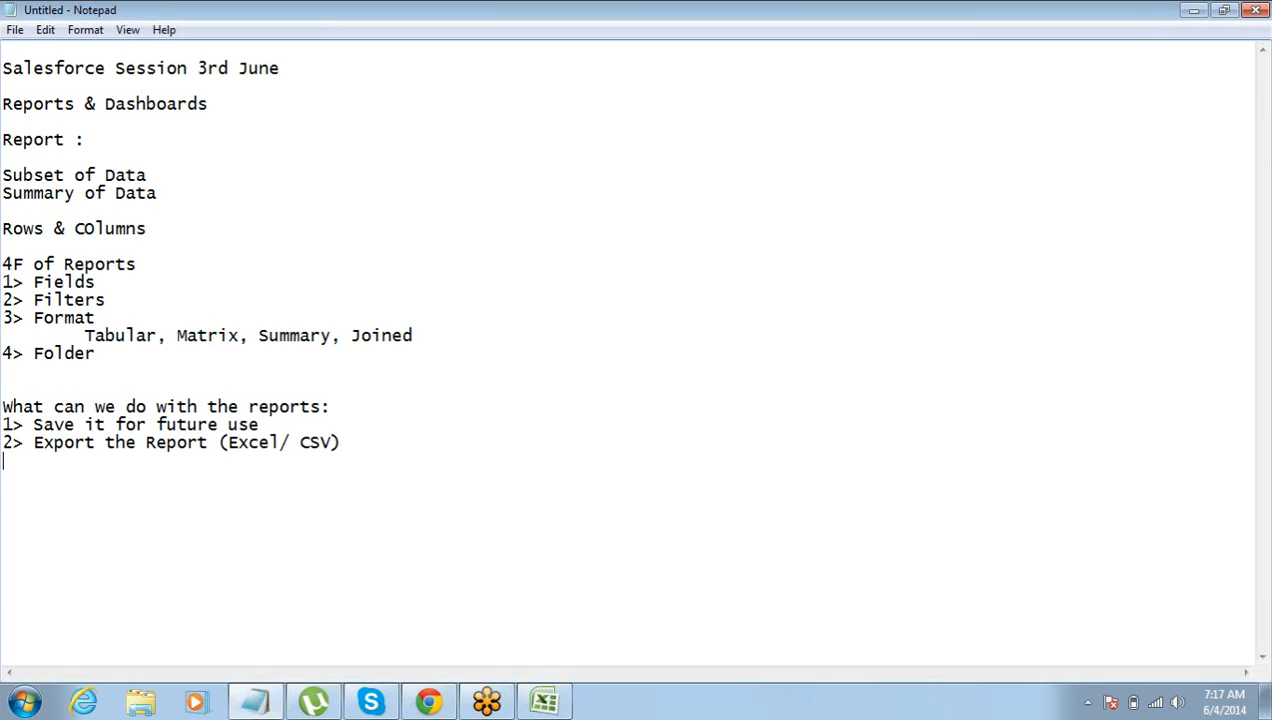
Add the third list item "3> Print the Report" to the report uses.
{"action": "type", "text": "3>"}
{"action": "type", "text": "Print the Report"}
{"action": "key", "text": "Return"}
Add the fourth list item "4> Schedule the Report" to the report uses.
{"action": "type", "text": "4> Schedule a Report"}
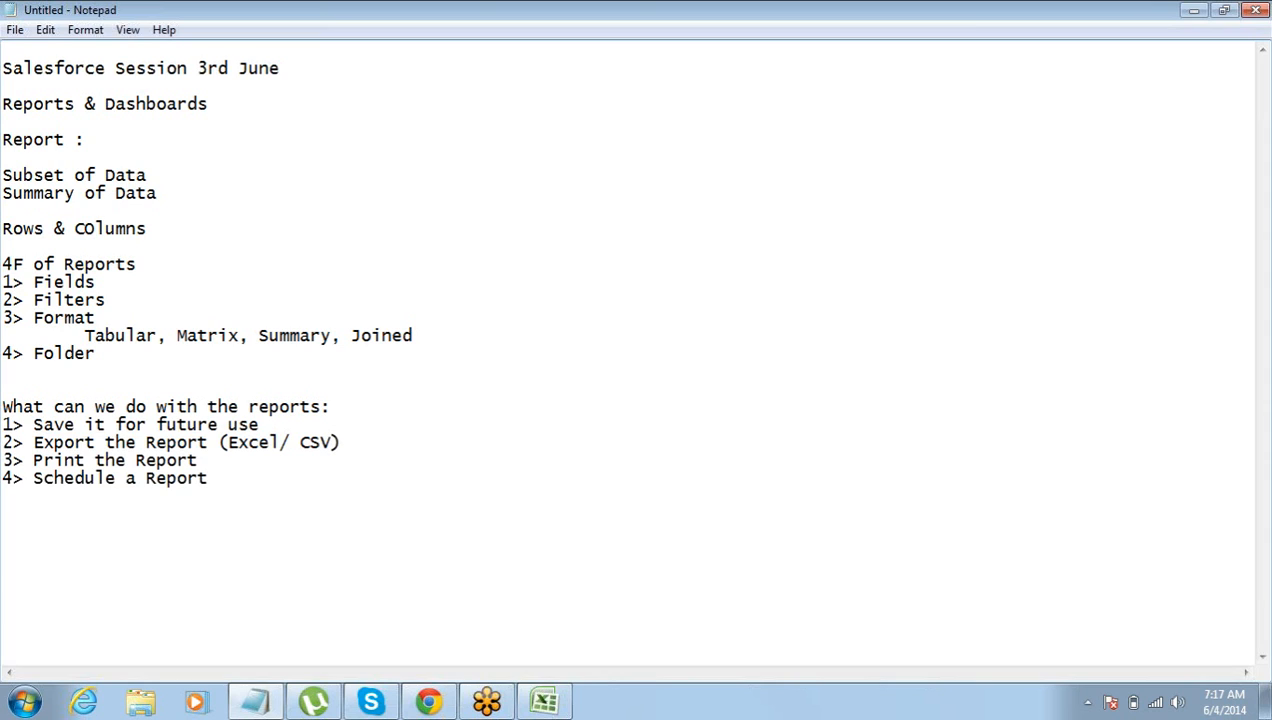
{"action": "key", "text": "ctrl+Left"}
{"action": "key", "text": "ctrl+shift+Left"}
{"action": "type", "text": "the"}
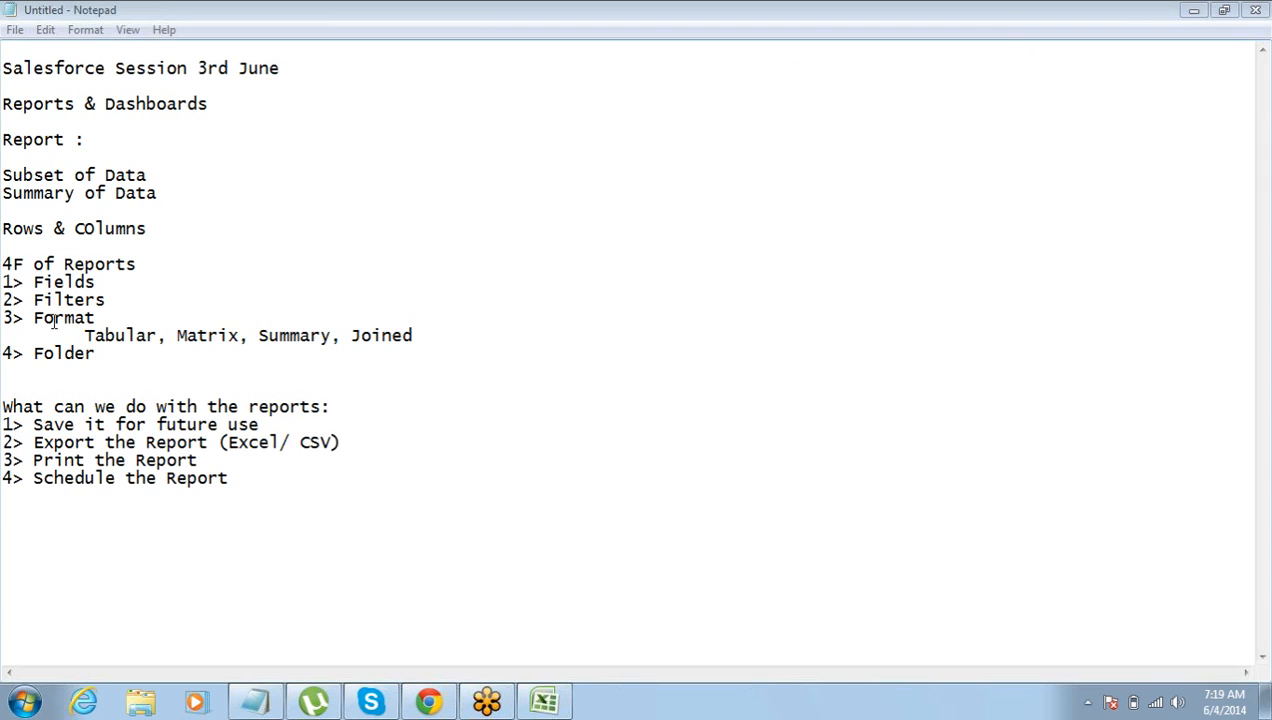
{"action": "double_click", "coordinate": [53, 354]}
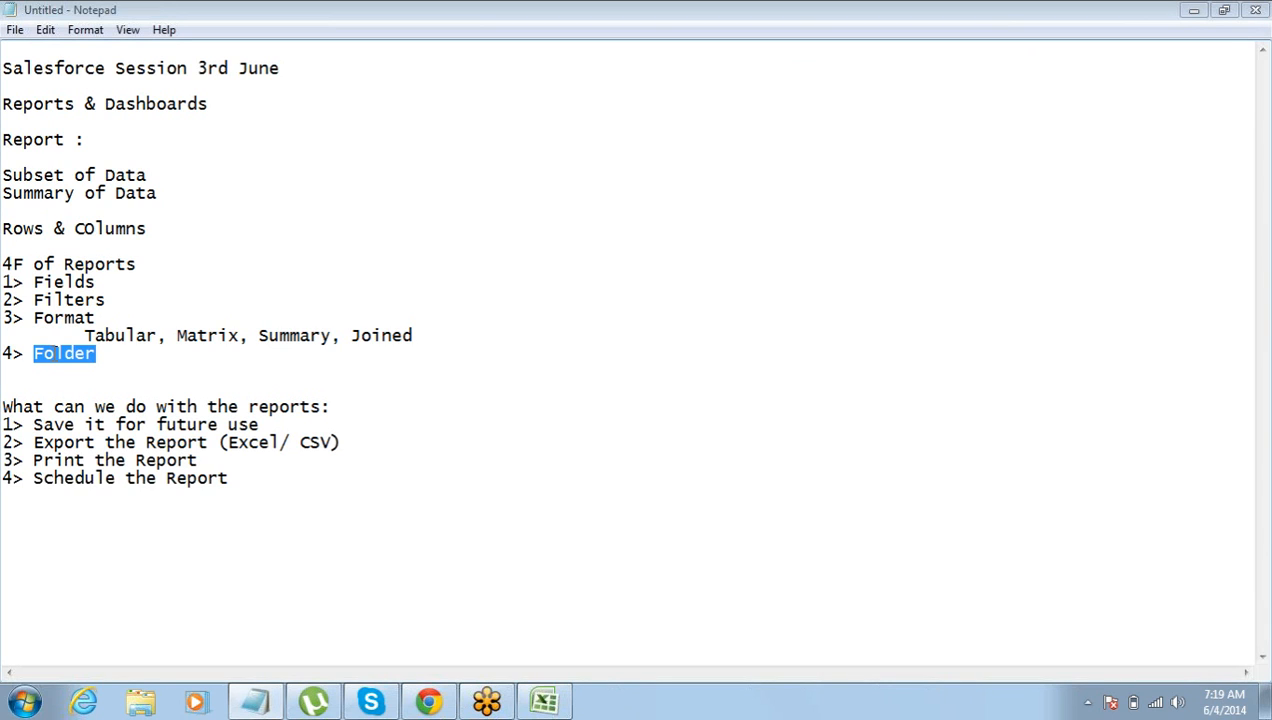
{"action": "left_click", "coordinate": [35, 353]}
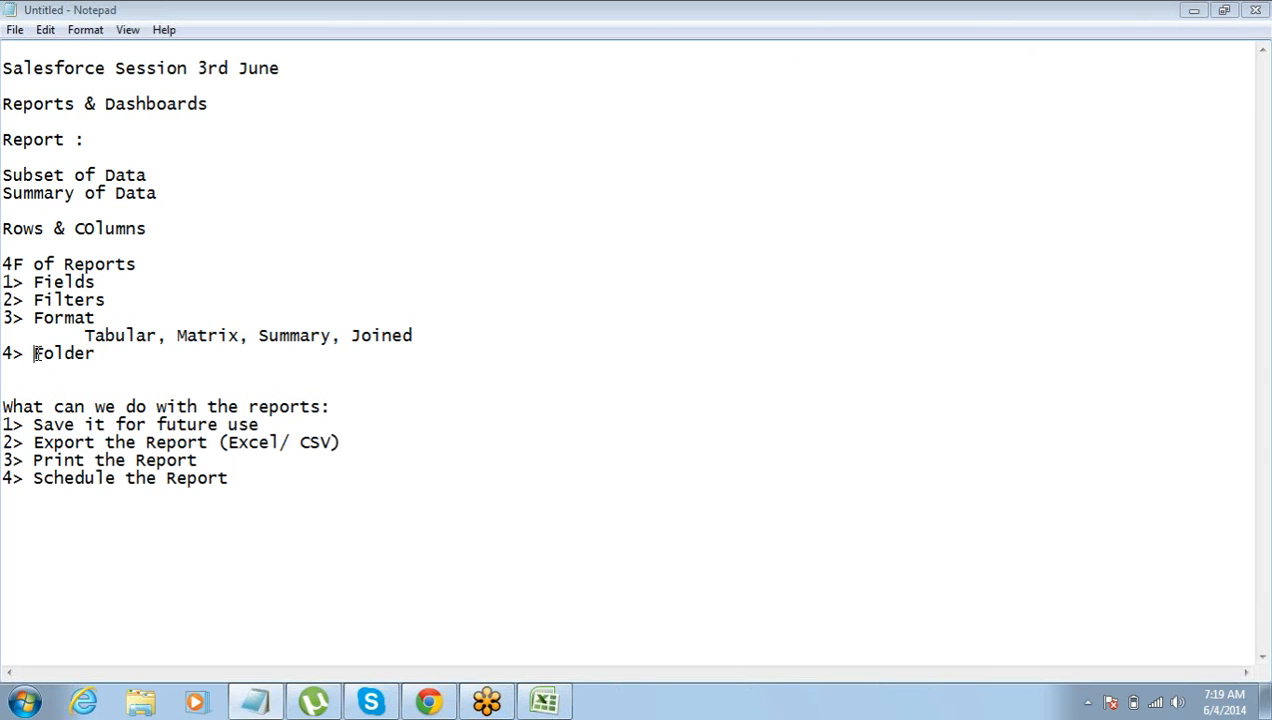
{"action": "left_click_drag", "start_coordinate": [113, 352], "coordinate": [42, 353]}
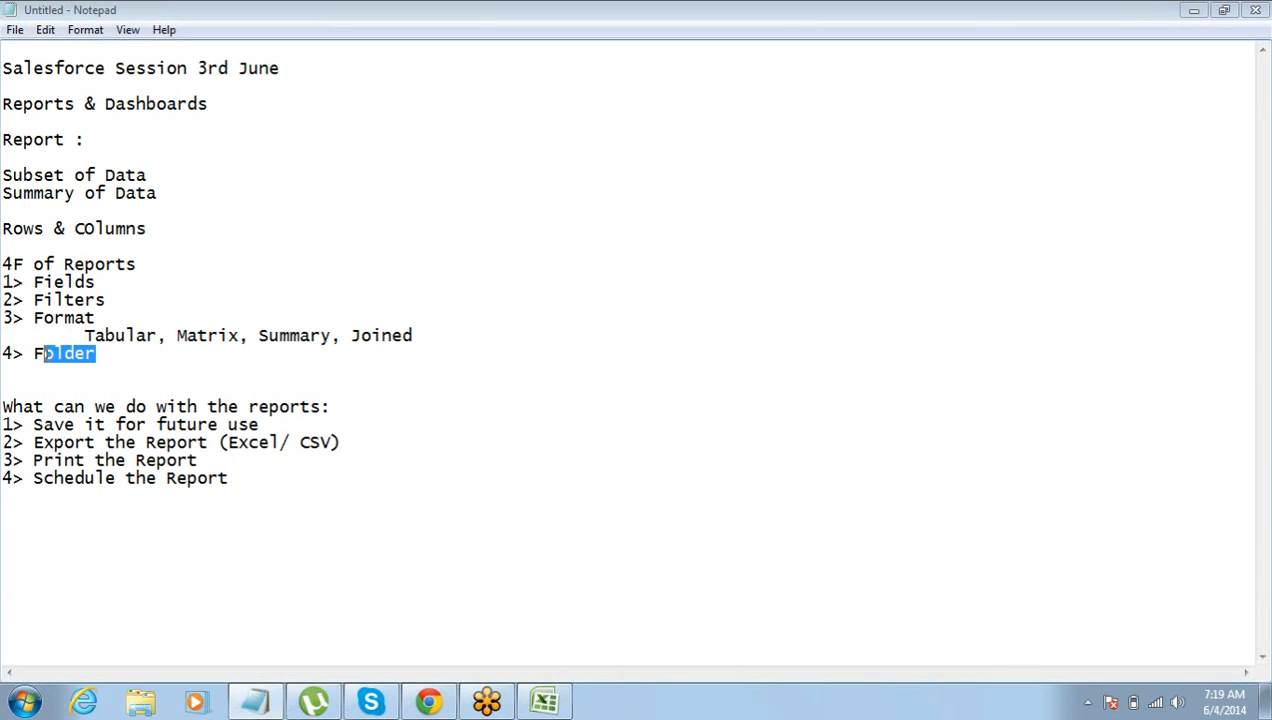
{"action": "left_click", "coordinate": [45, 393]}
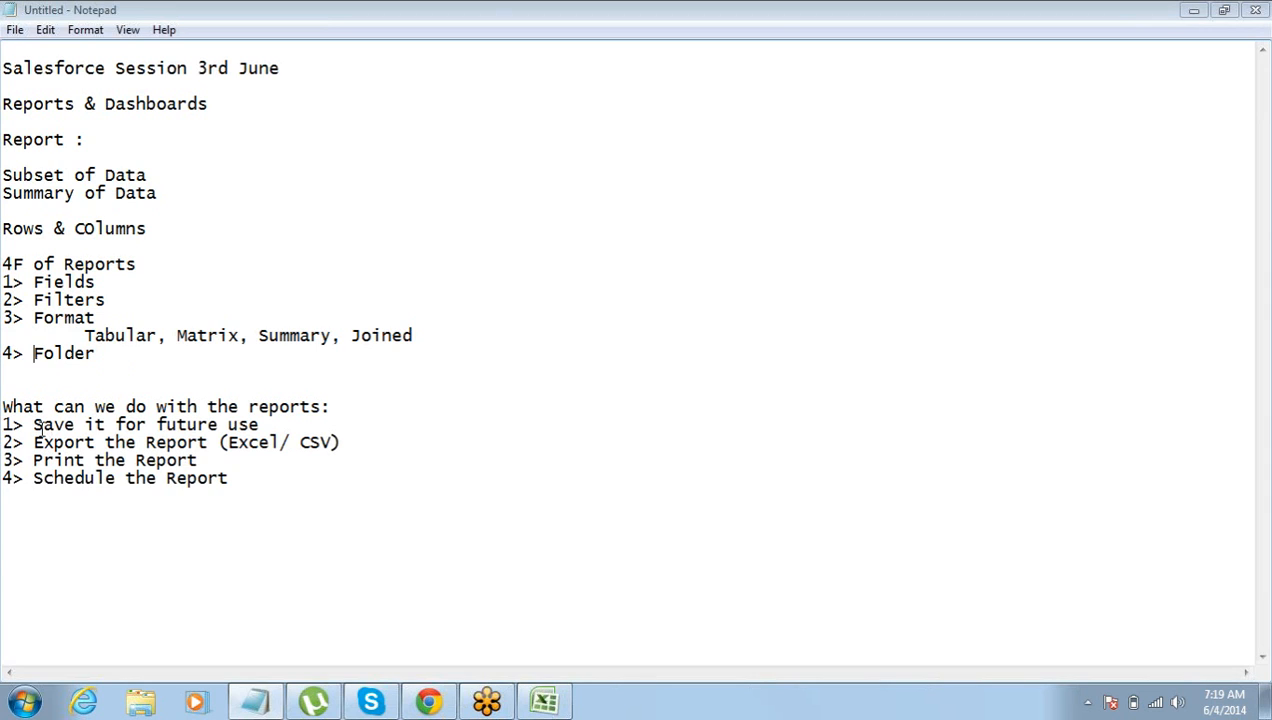
{"action": "left_click_drag", "start_coordinate": [33, 424], "coordinate": [283, 491]}
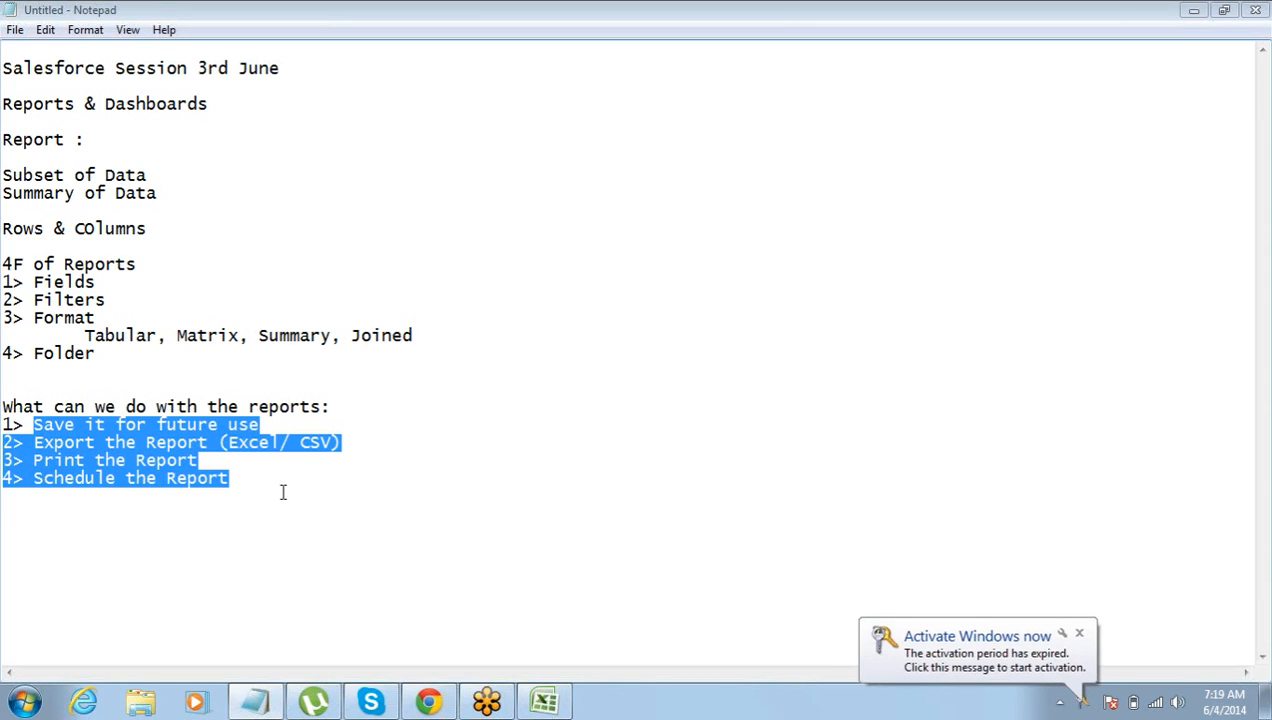
Switch to the Salesforce report builder in Chrome and run the unsaved Accounts matrix report.
{"action": "left_click", "coordinate": [428, 703]}
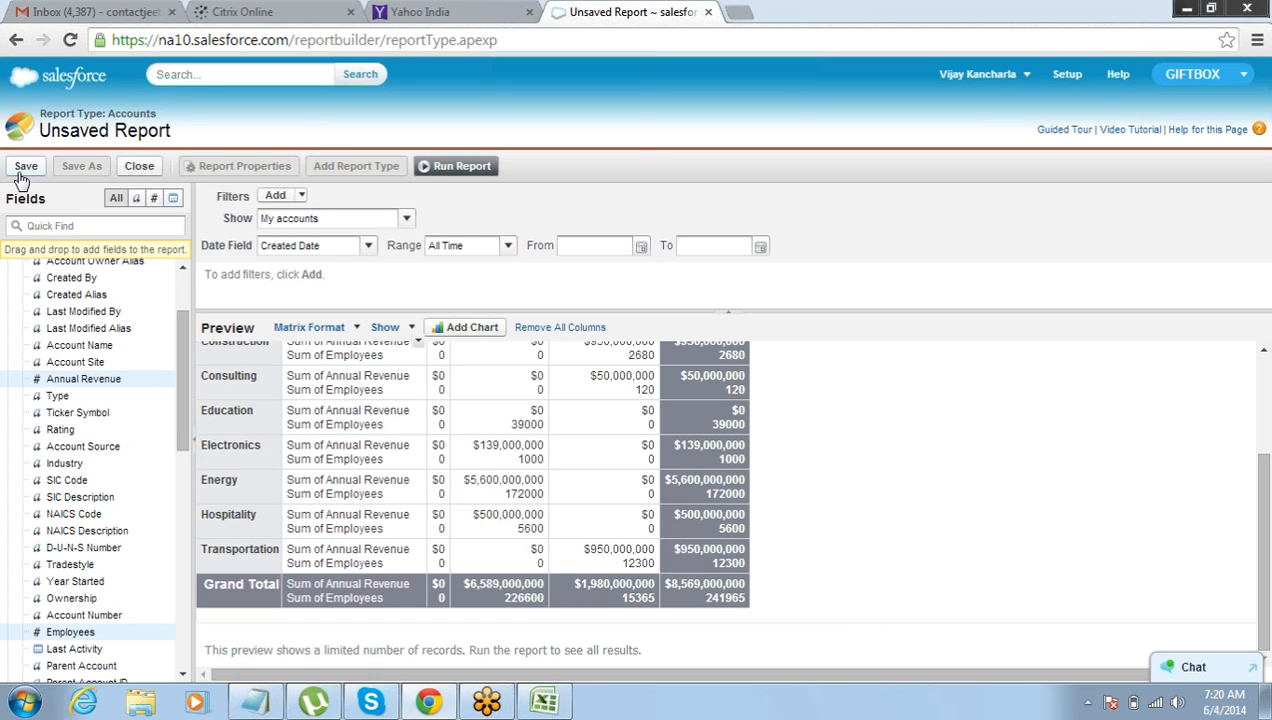
{"action": "left_click", "coordinate": [451, 175]}
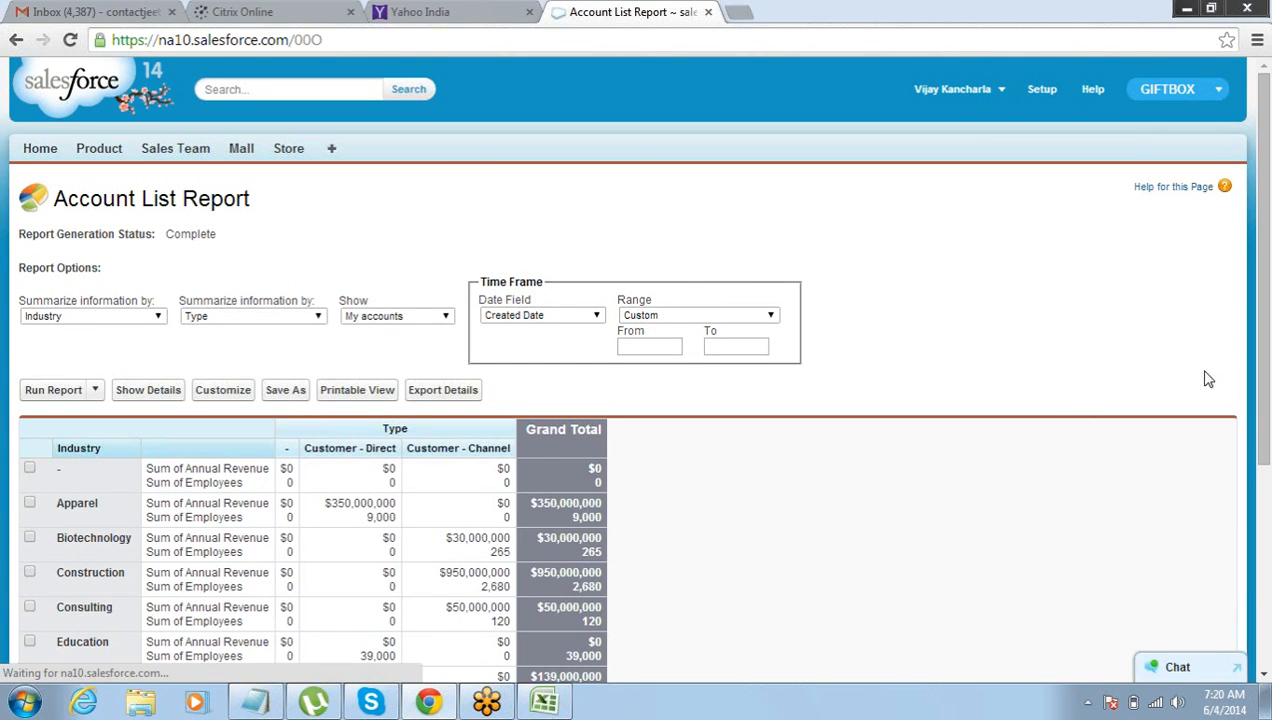
{"action": "left_click_drag", "start_coordinate": [1262, 360], "coordinate": [1268, 537]}
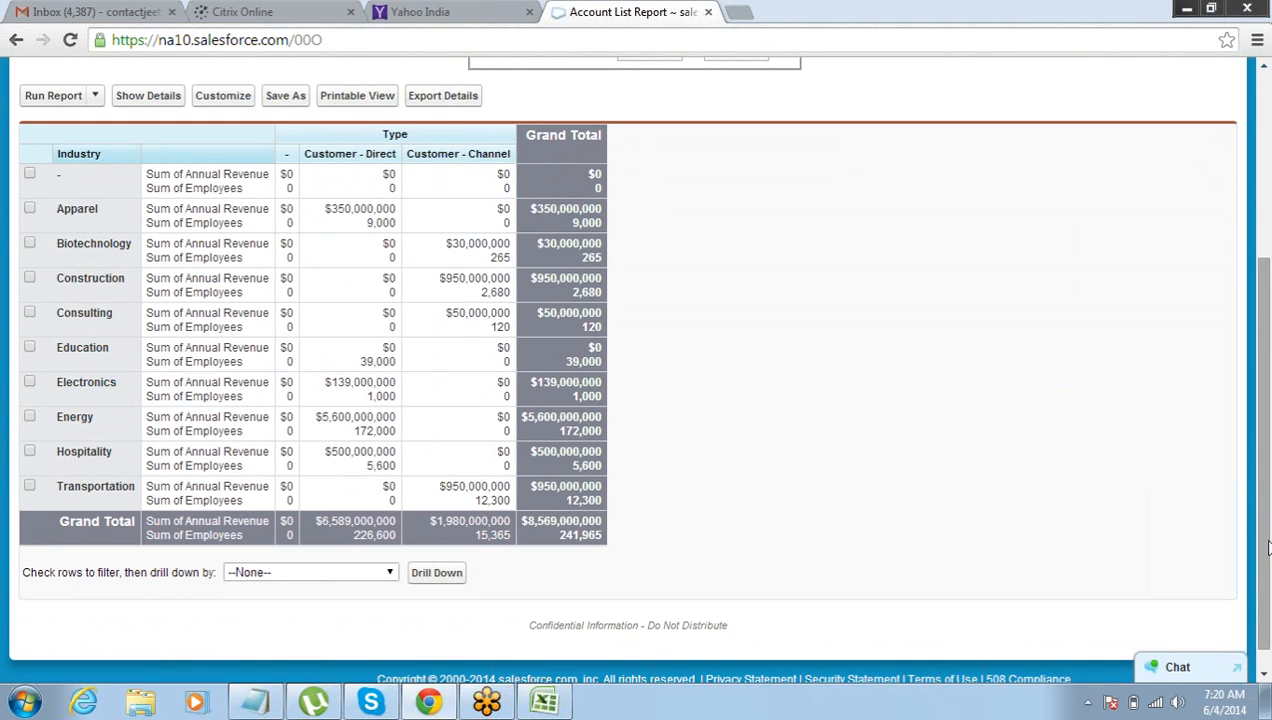
{"action": "left_click_drag", "start_coordinate": [1264, 545], "coordinate": [1268, 492]}
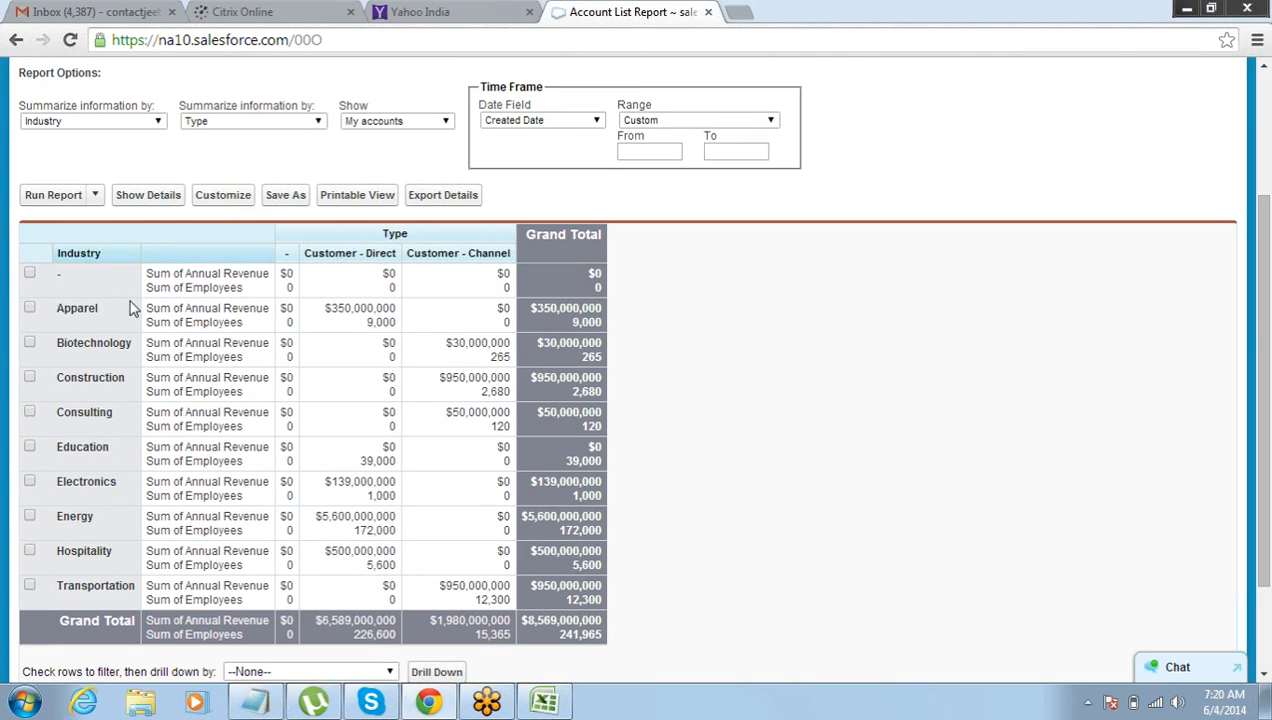
Open the form for saving the Account List Report as a new report.
{"action": "left_click", "coordinate": [97, 196]}
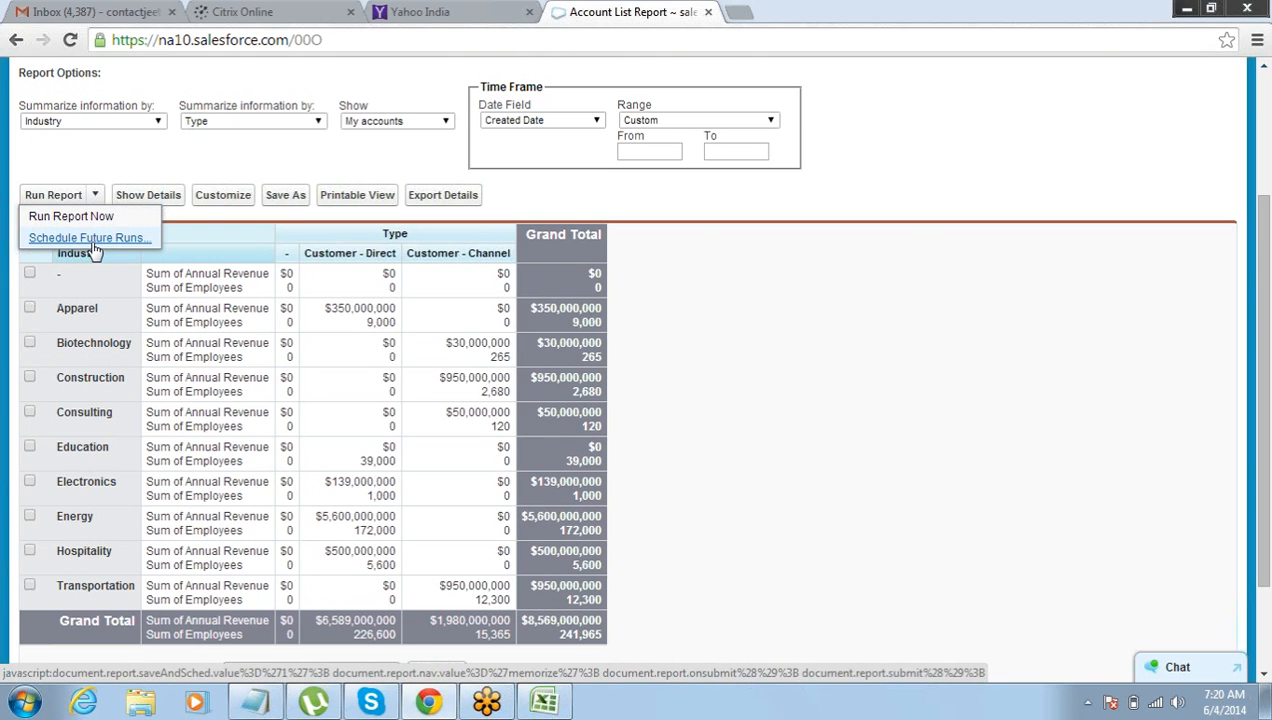
{"action": "left_click", "coordinate": [282, 204]}
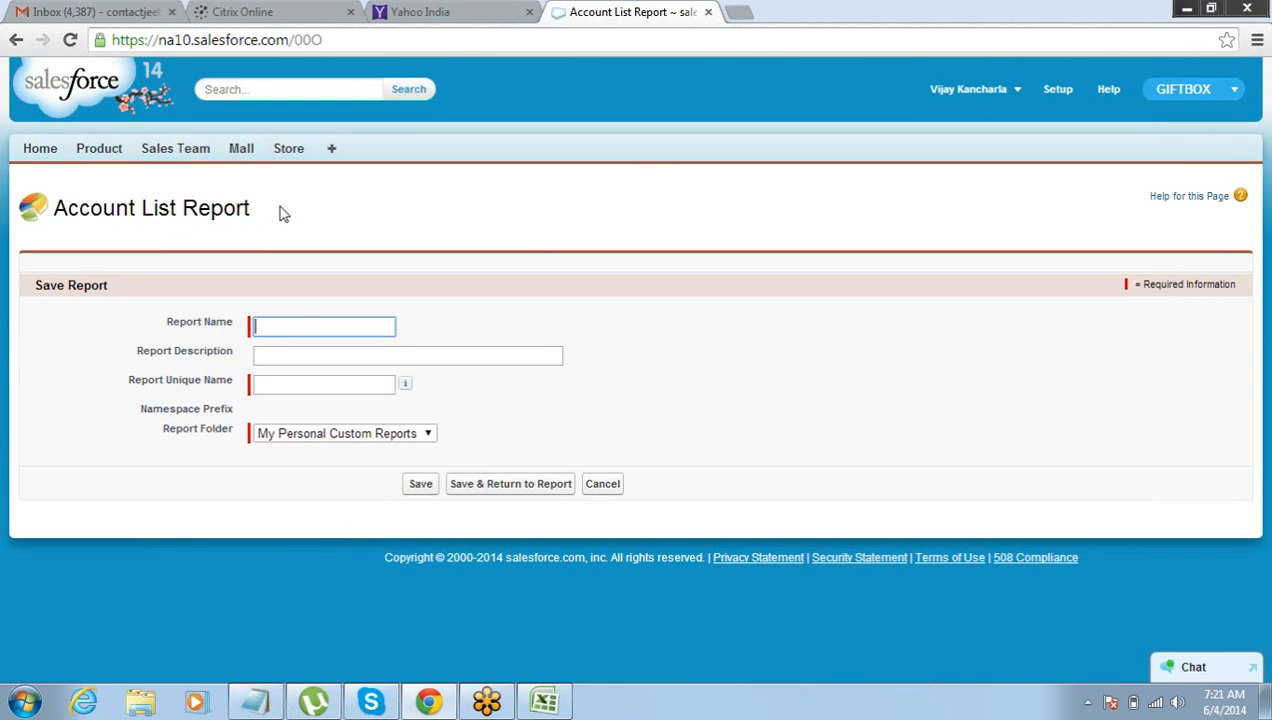
{"action": "left_click", "coordinate": [298, 326]}
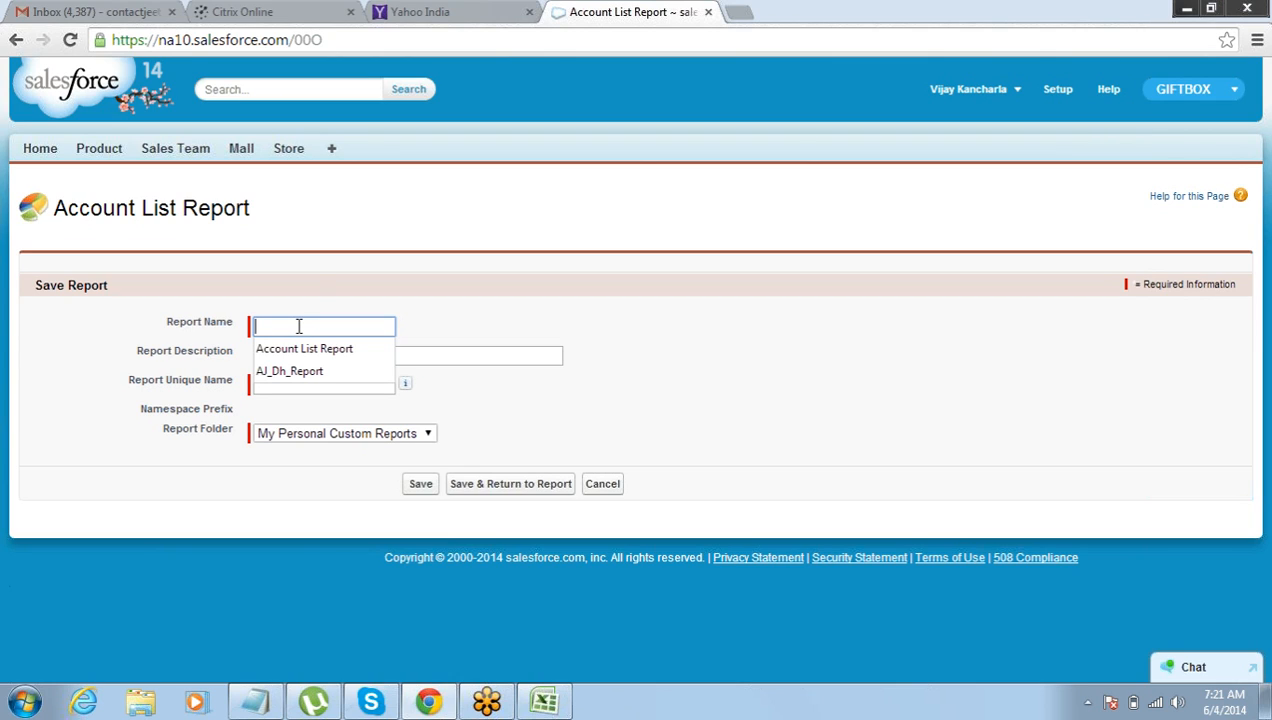
{"action": "left_click", "coordinate": [312, 282]}
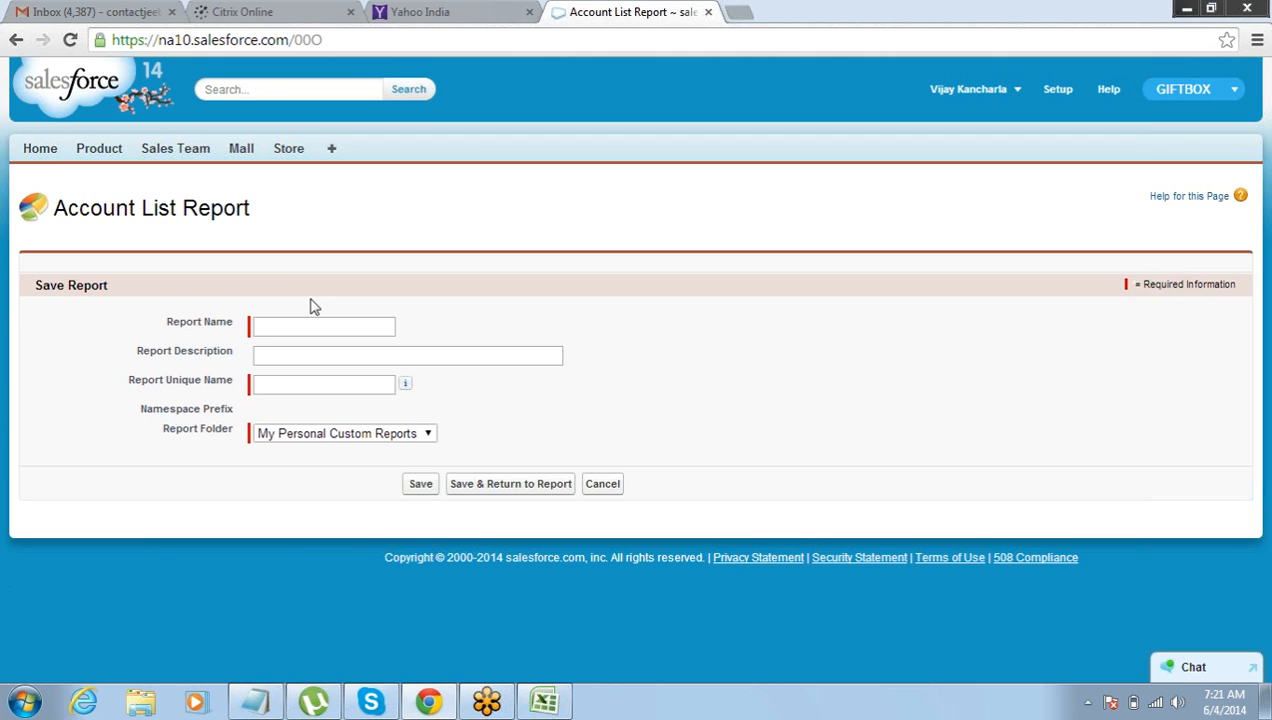
{"action": "left_click", "coordinate": [306, 320]}
{"action": "left_click", "coordinate": [257, 700]}
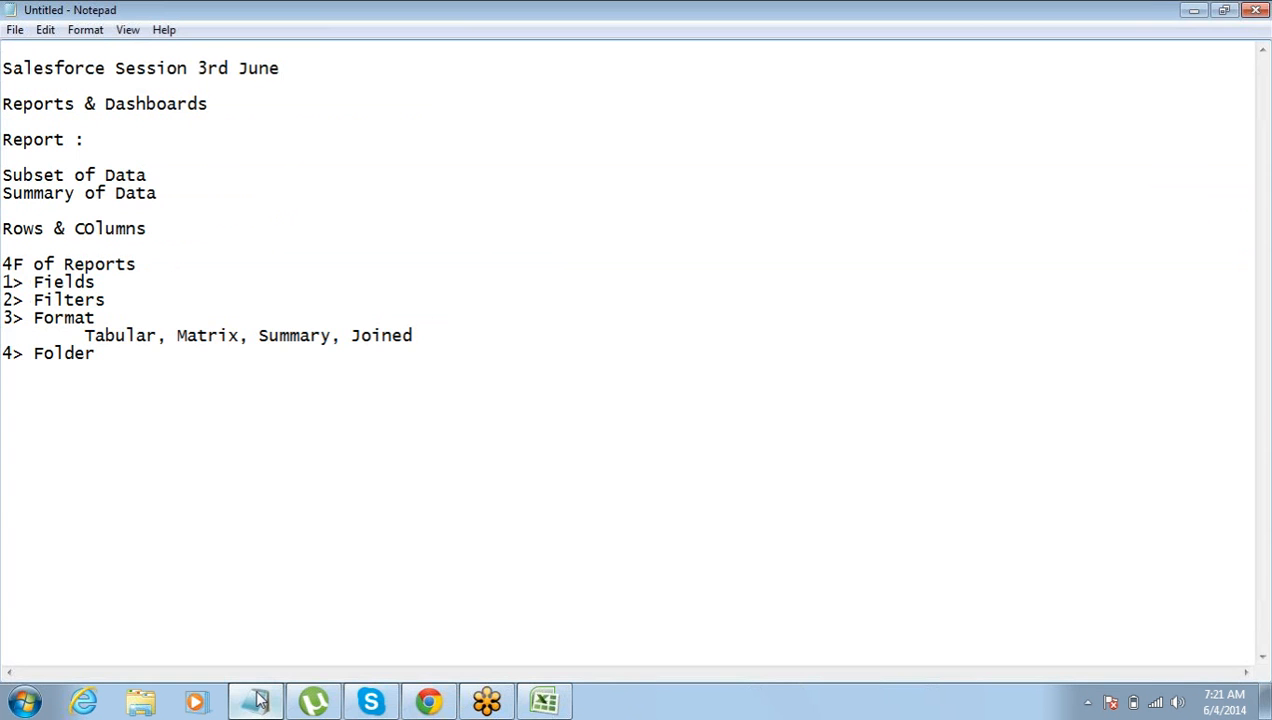
{"action": "left_click", "coordinate": [42, 352]}
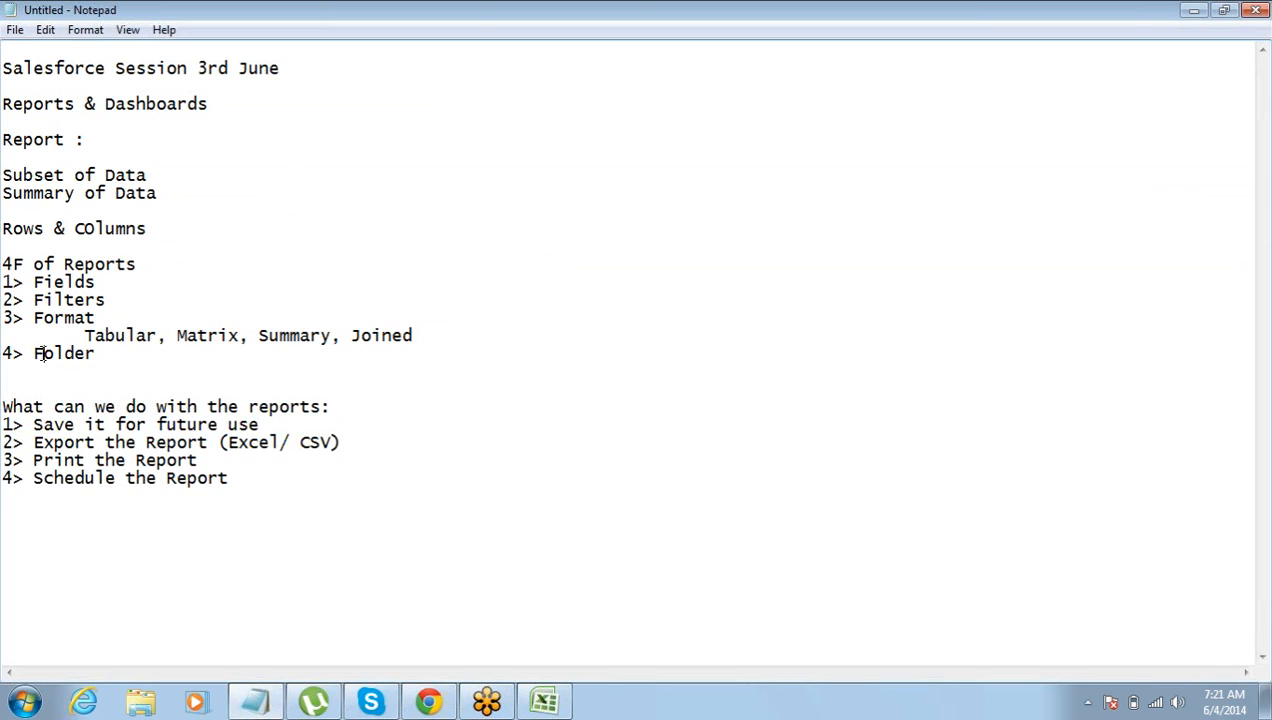
{"action": "double_click", "coordinate": [42, 353]}
{"action": "key", "text": "alt+Tab"}
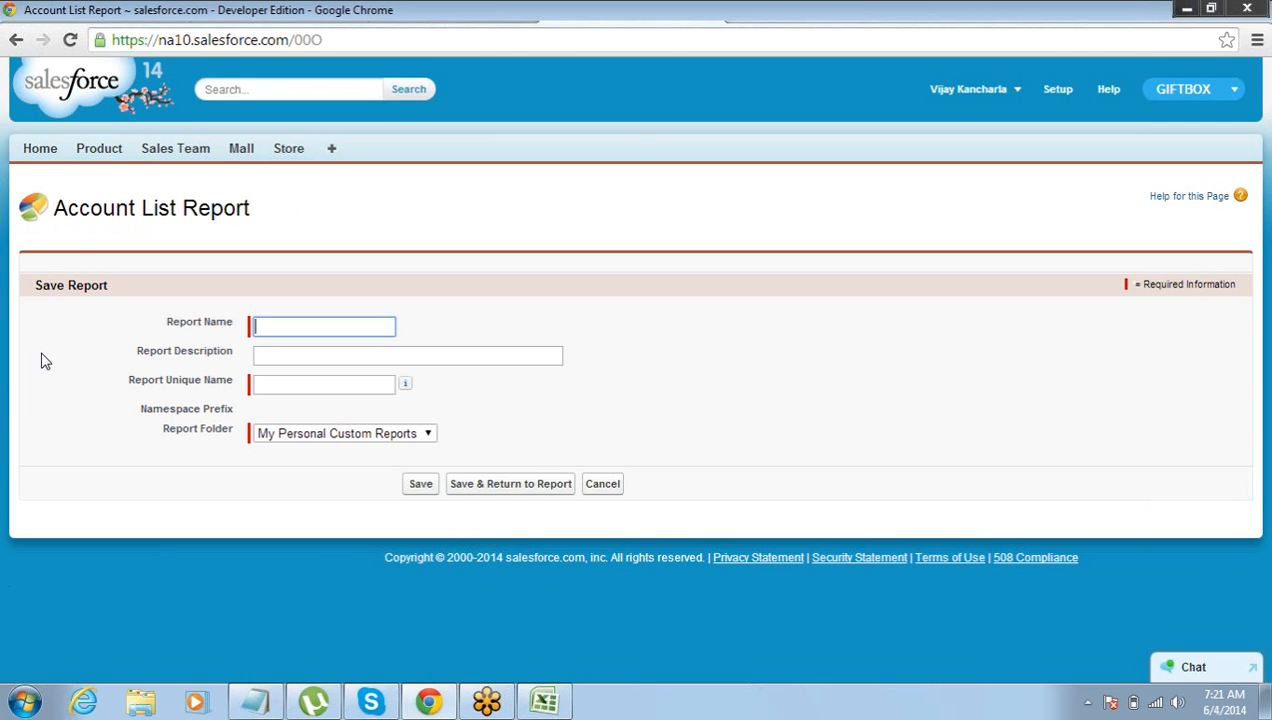
Set the report folder to Unfiled Public Reports.
{"action": "left_click", "coordinate": [290, 434]}
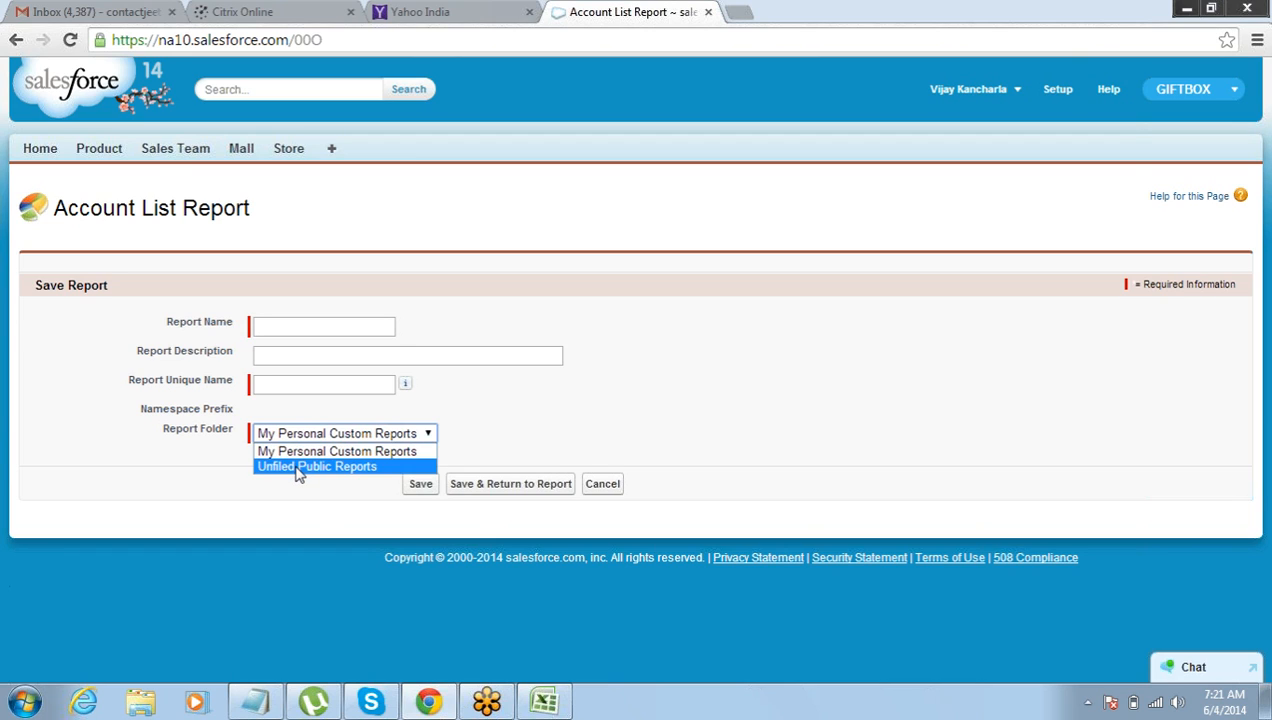
{"action": "left_click", "coordinate": [296, 467]}
{"action": "left_click", "coordinate": [300, 437]}
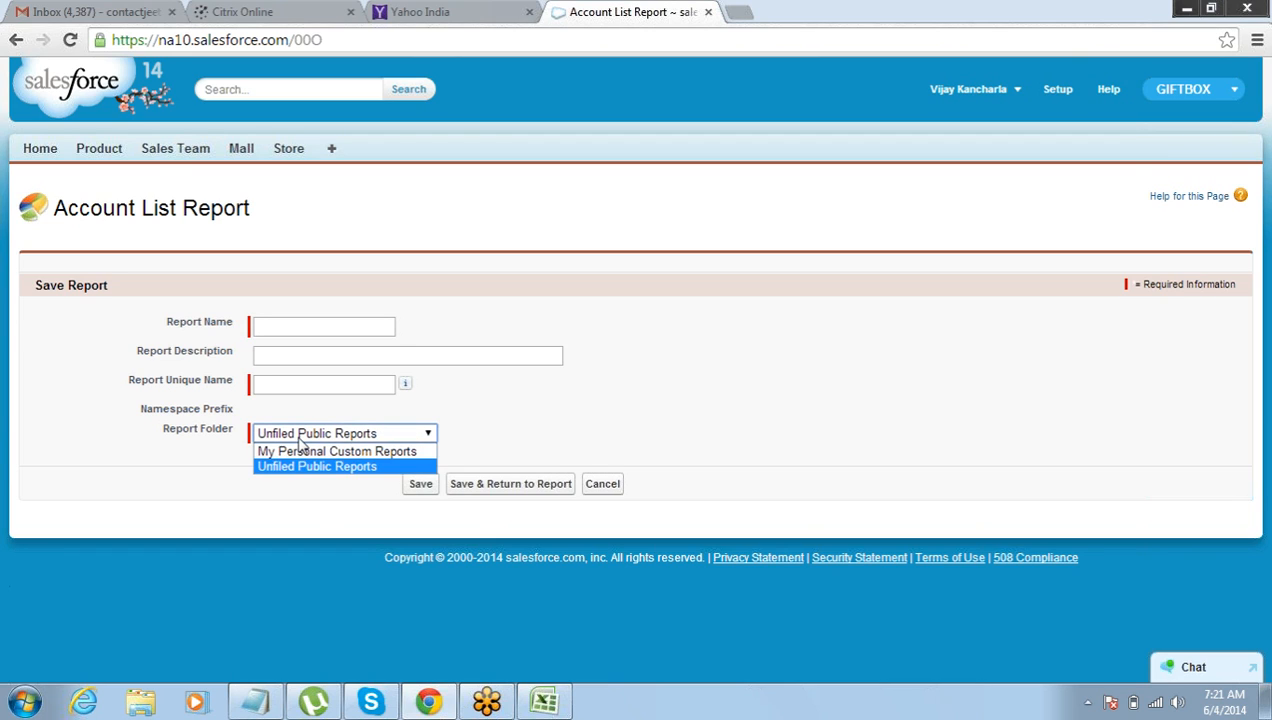
{"action": "left_click", "coordinate": [298, 452]}
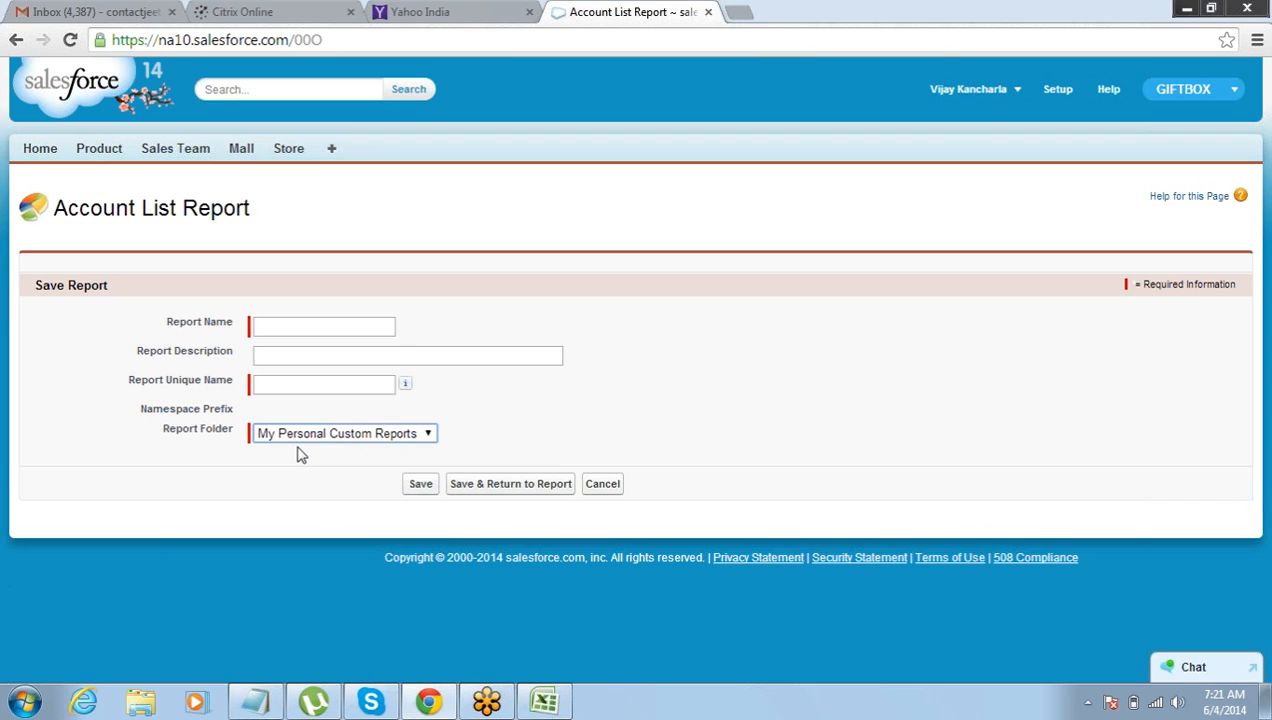
{"action": "left_click", "coordinate": [298, 434]}
{"action": "left_click", "coordinate": [298, 464]}
Name the report Report_1 and save it.
{"action": "left_click", "coordinate": [297, 326]}
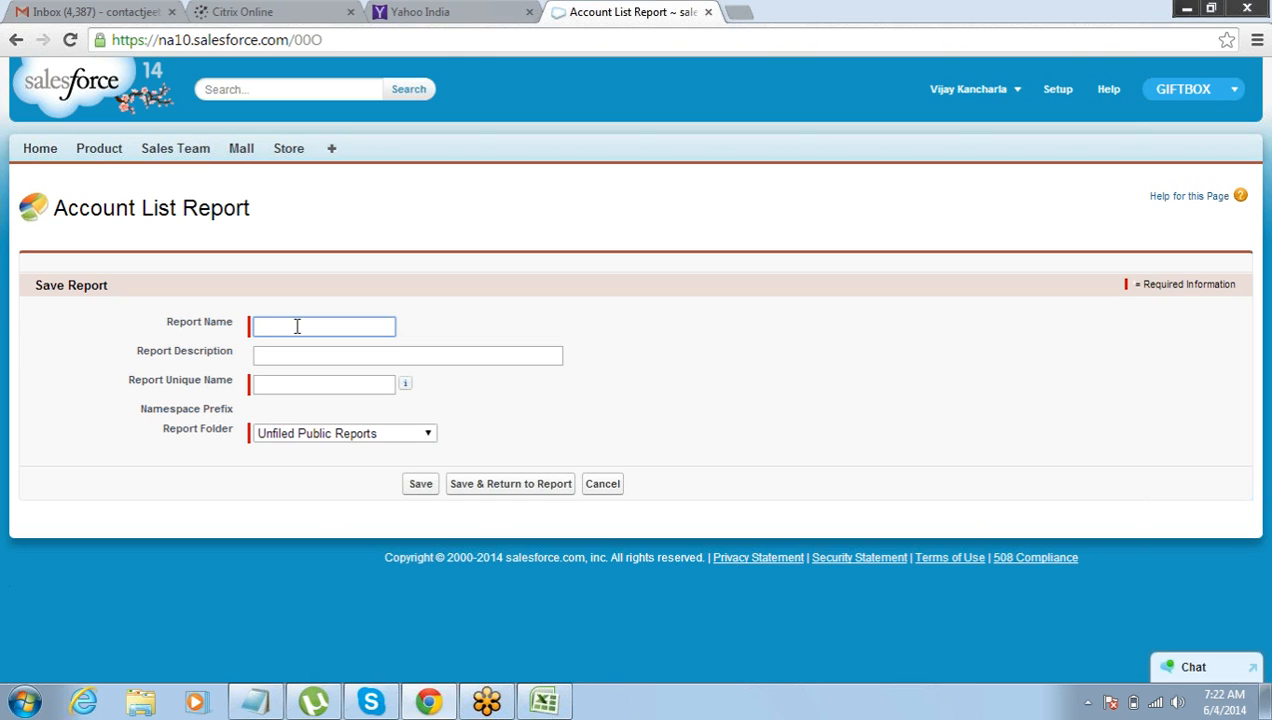
{"action": "type", "text": "Report_1"}
{"action": "key", "text": "Tab"}
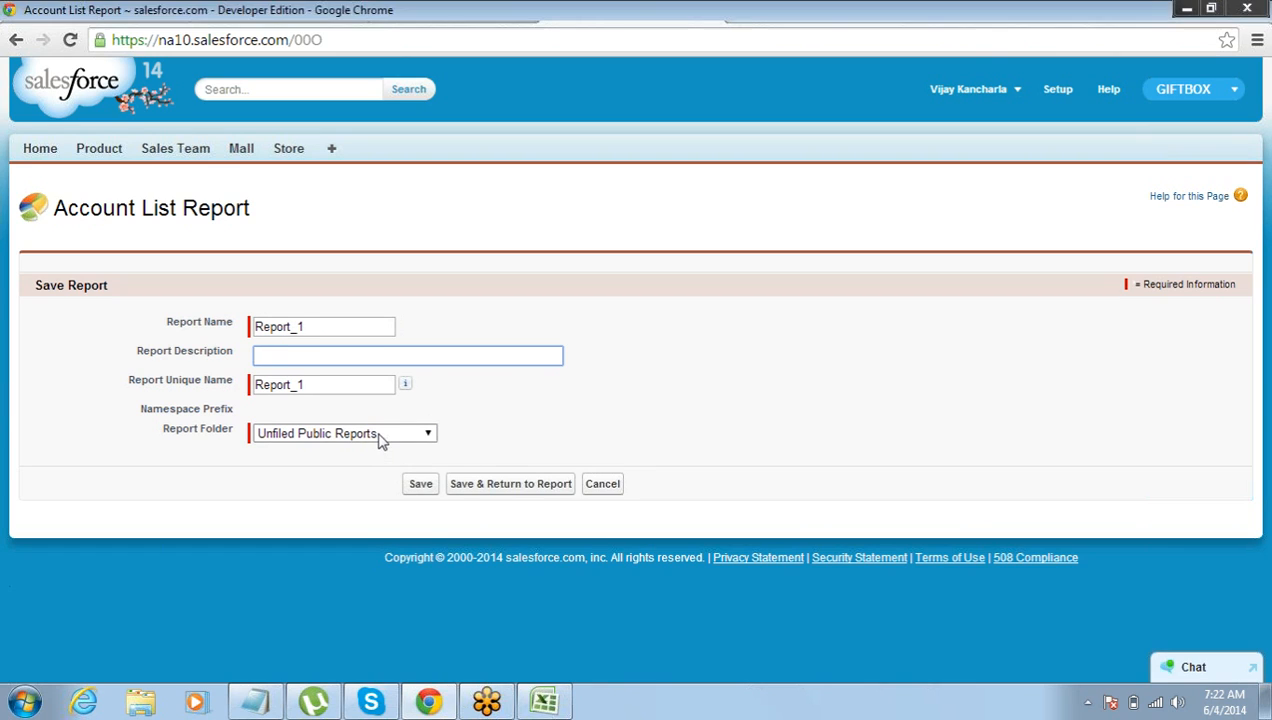
{"action": "left_click", "coordinate": [380, 437]}
{"action": "left_click", "coordinate": [500, 430]}
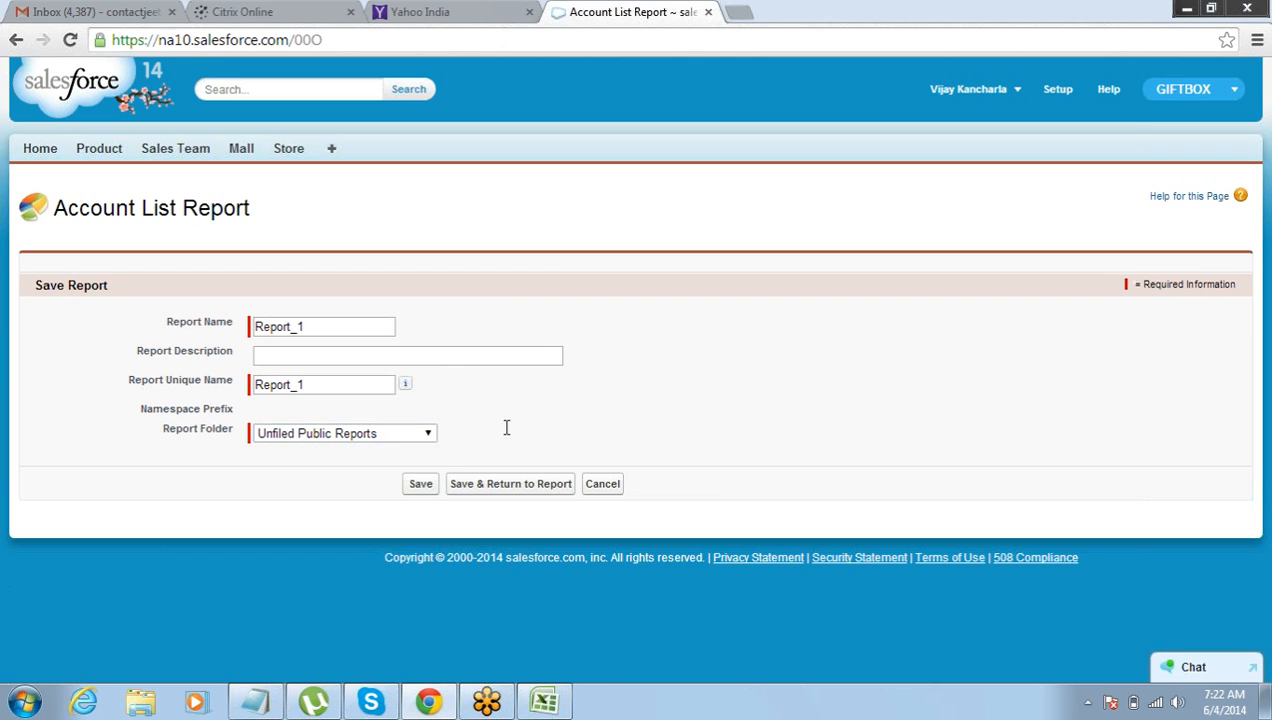
{"action": "left_click", "coordinate": [419, 484]}
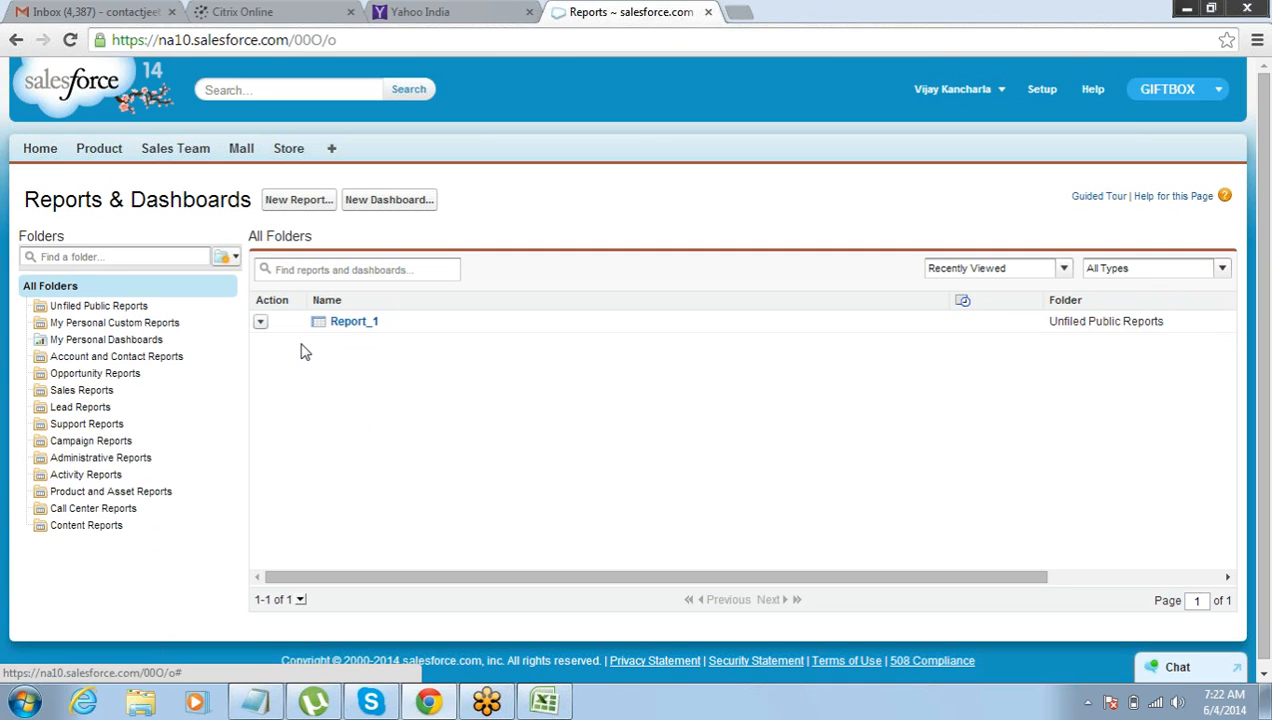
Open Report_1 from the reports list and bring up its form for scheduling future runs.
{"action": "left_click", "coordinate": [362, 325]}
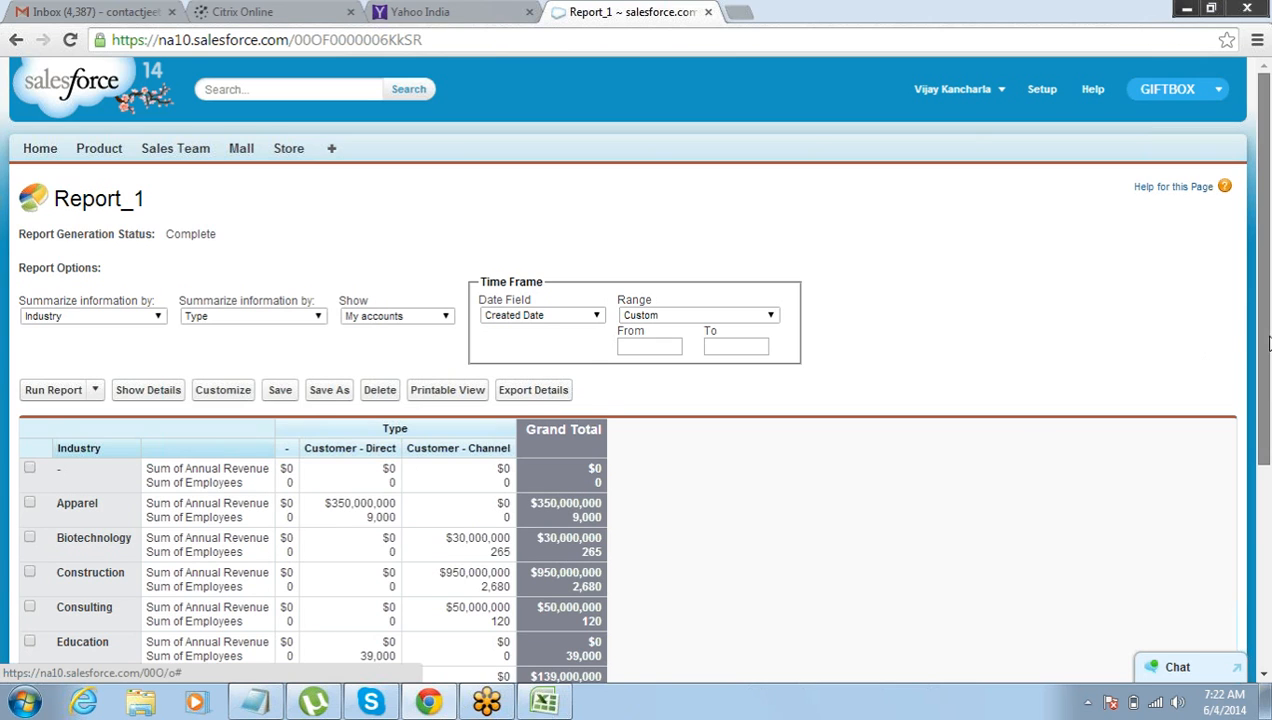
{"action": "left_click_drag", "start_coordinate": [1262, 342], "coordinate": [1268, 474]}
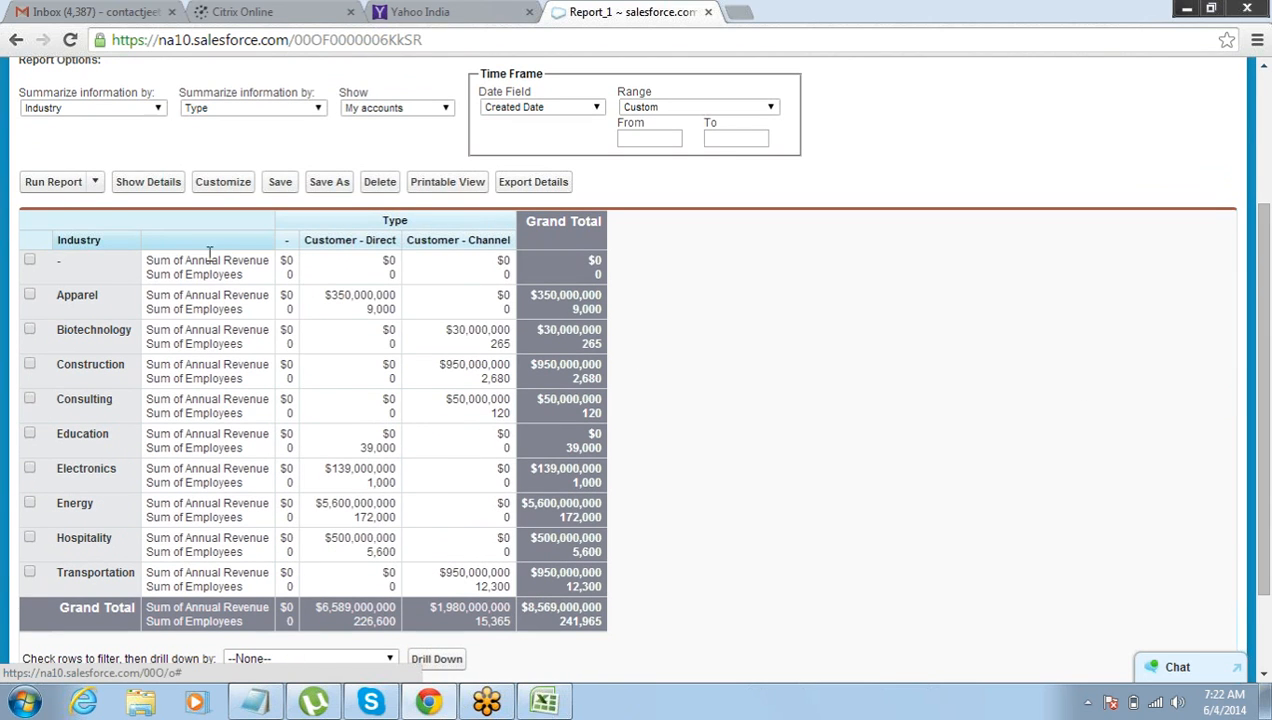
{"action": "left_click", "coordinate": [95, 183]}
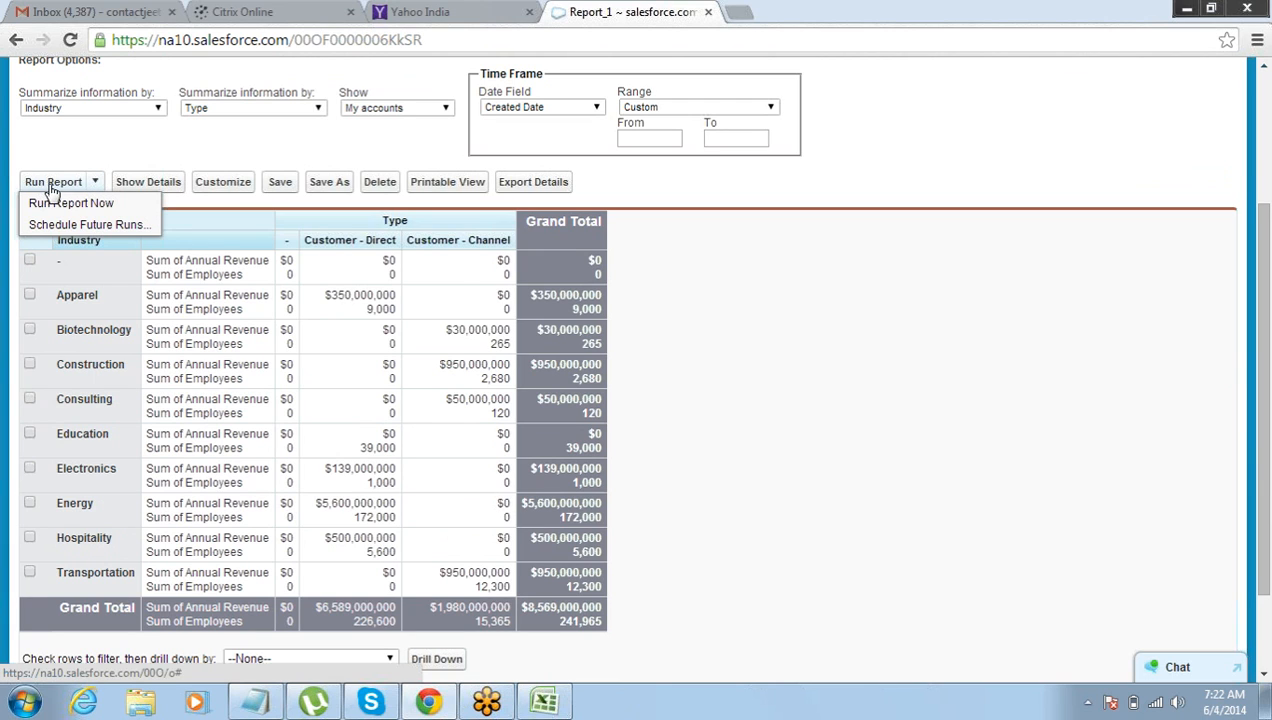
{"action": "left_click", "coordinate": [90, 226]}
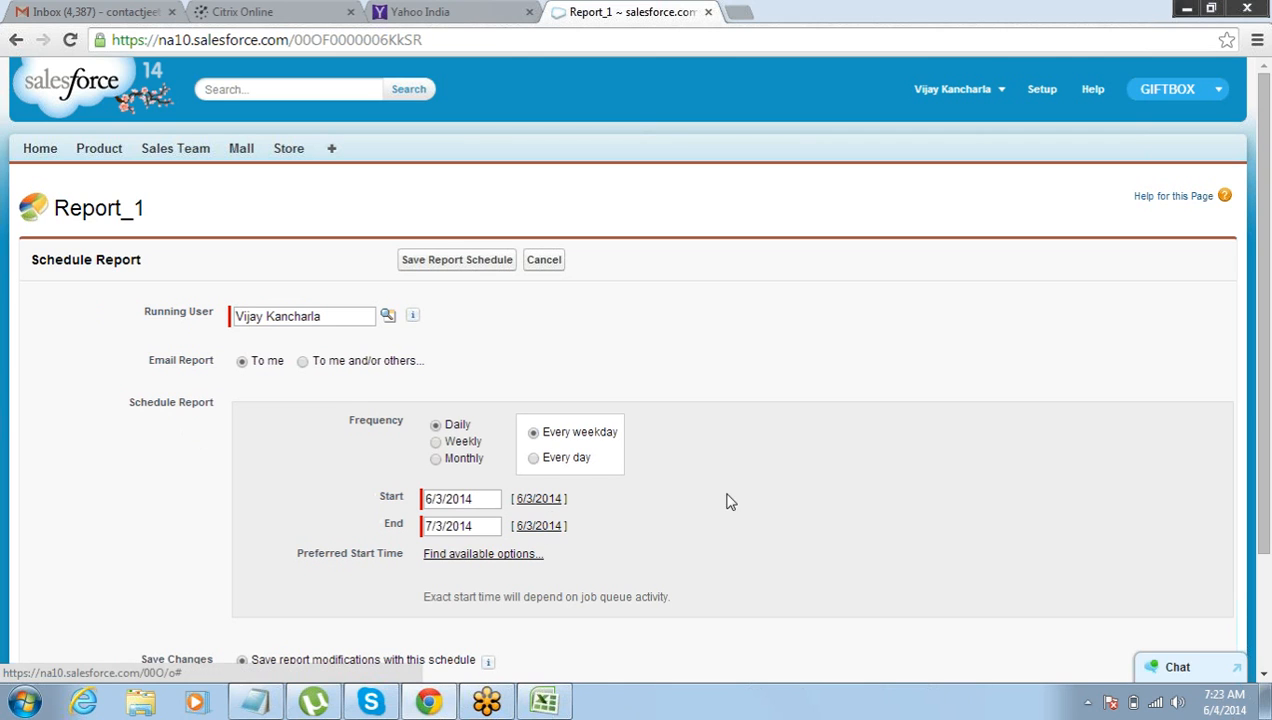
{"action": "scroll", "coordinate": [1268, 384], "scroll_direction": "down", "scroll_amount": 2}
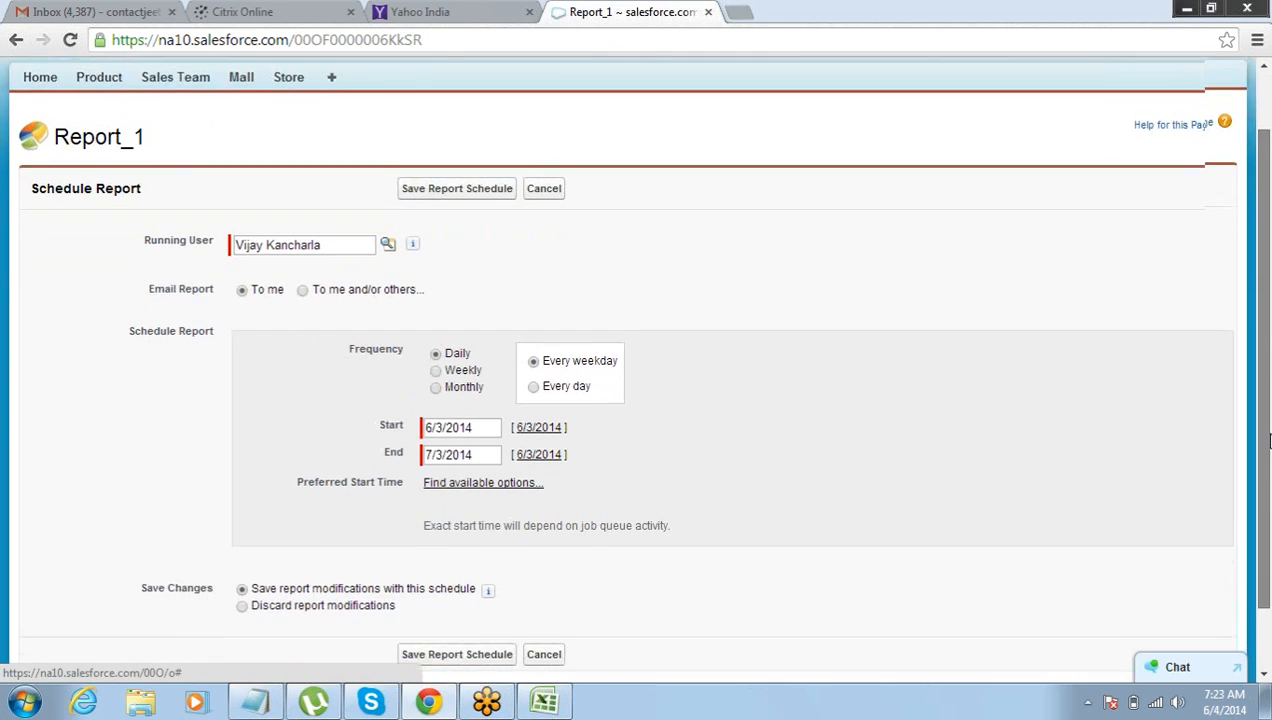
{"action": "scroll", "coordinate": [1268, 375], "scroll_direction": "up", "scroll_amount": 2}
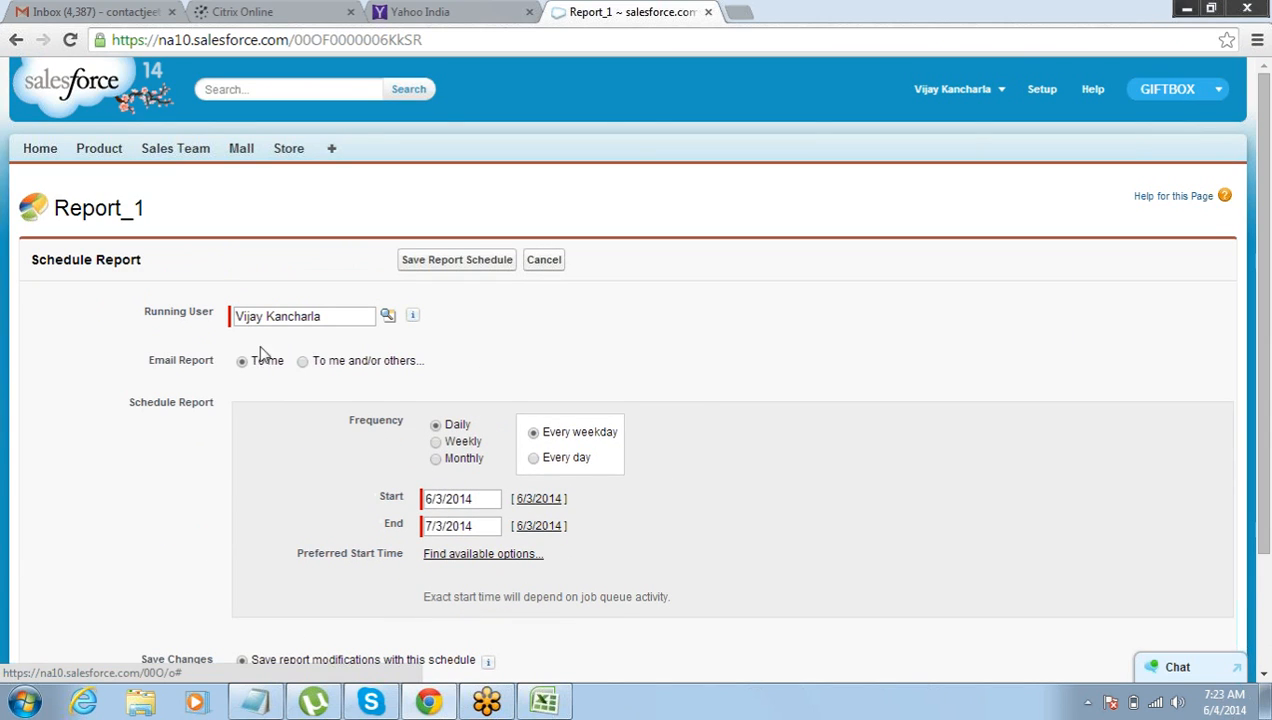
{"action": "double_click", "coordinate": [160, 360]}
{"action": "left_click_drag", "start_coordinate": [195, 363], "coordinate": [216, 366]}
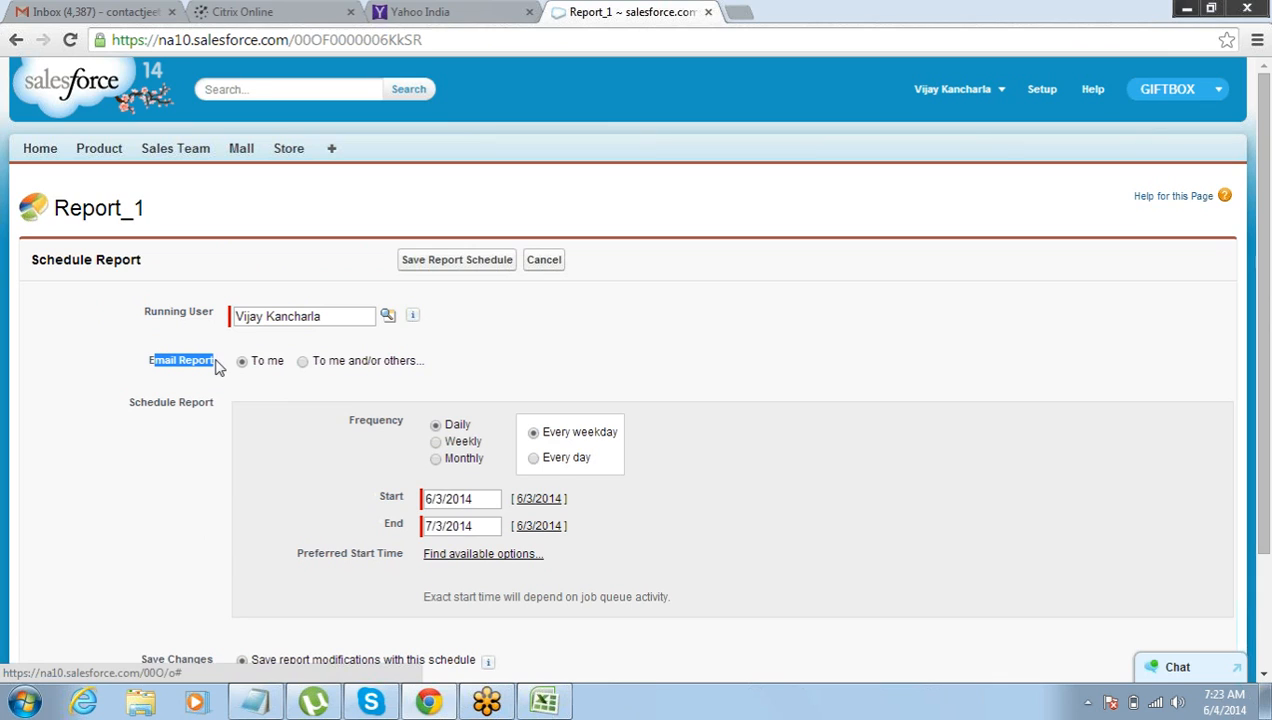
{"action": "left_click", "coordinate": [302, 364]}
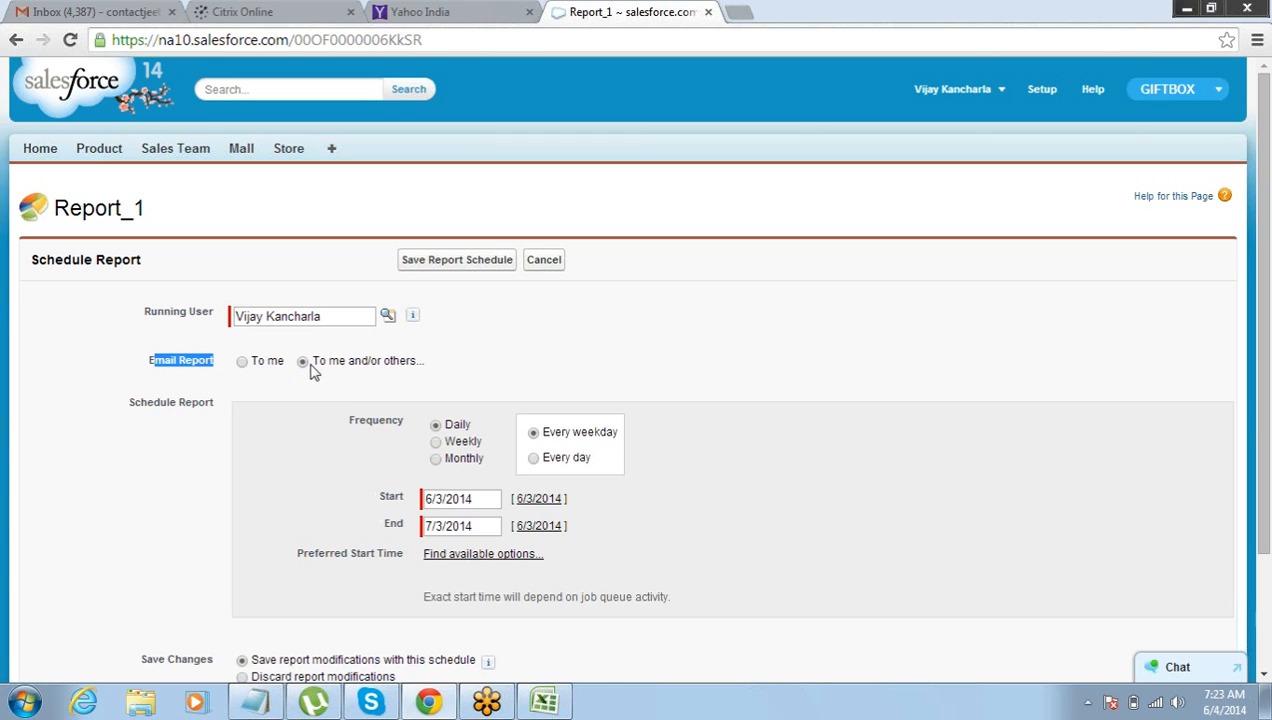
{"action": "left_click", "coordinate": [283, 390]}
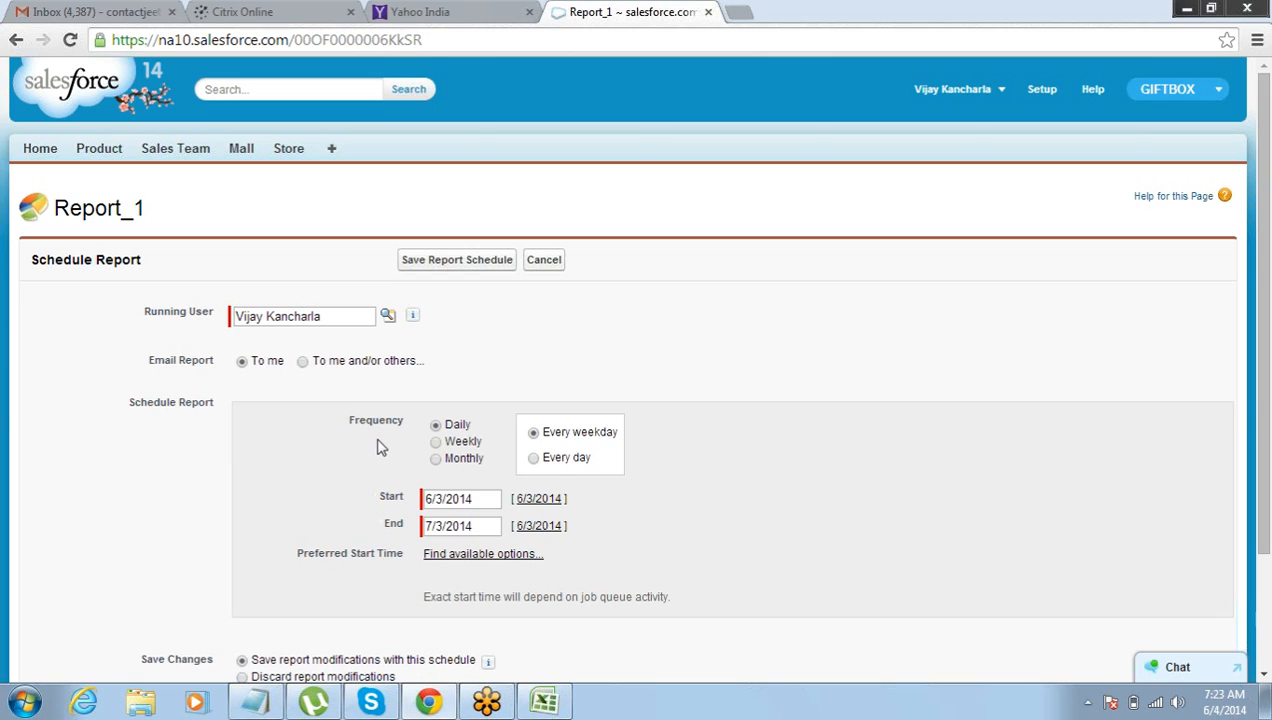
Set the report schedule's frequency to Weekly, recurring on Friday only.
{"action": "left_click_drag", "start_coordinate": [350, 421], "coordinate": [405, 434]}
{"action": "left_click", "coordinate": [436, 442]}
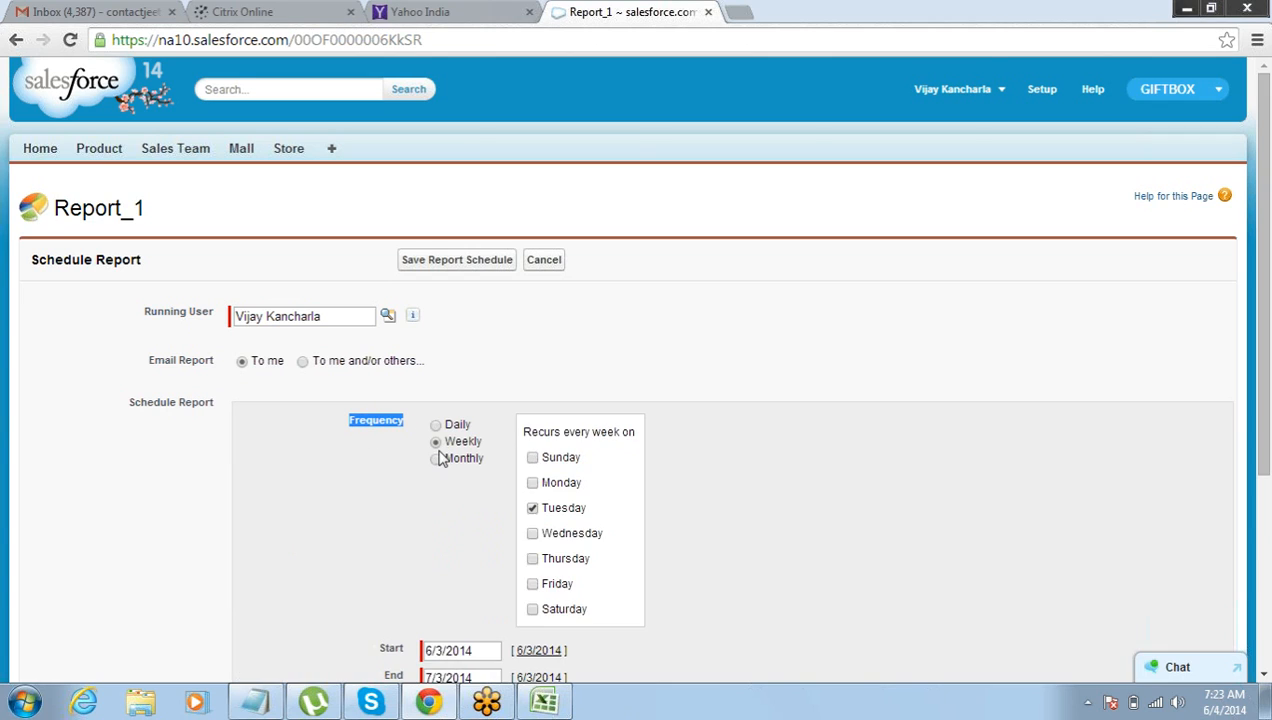
{"action": "left_click", "coordinate": [533, 584]}
{"action": "left_click", "coordinate": [532, 508]}
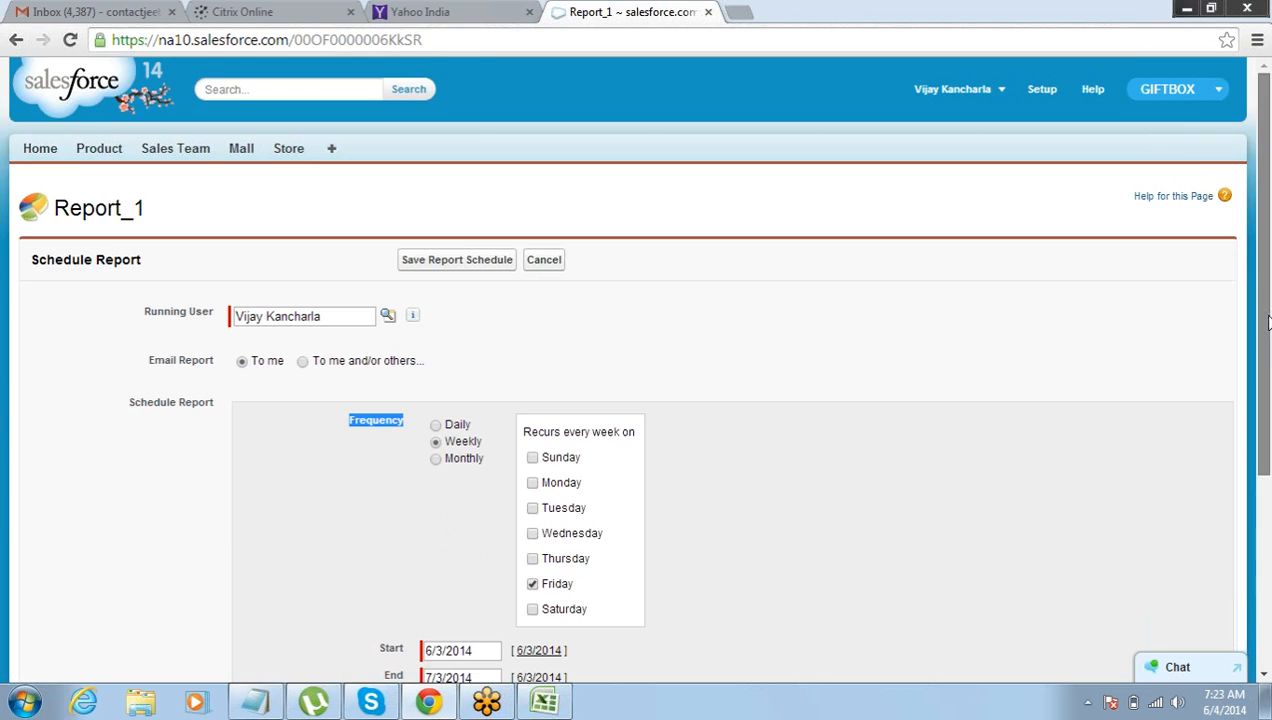
Set the schedule's start date to 6/1/2014 and its end date to 9/30/2014.
{"action": "left_click_drag", "start_coordinate": [1264, 320], "coordinate": [1265, 500]}
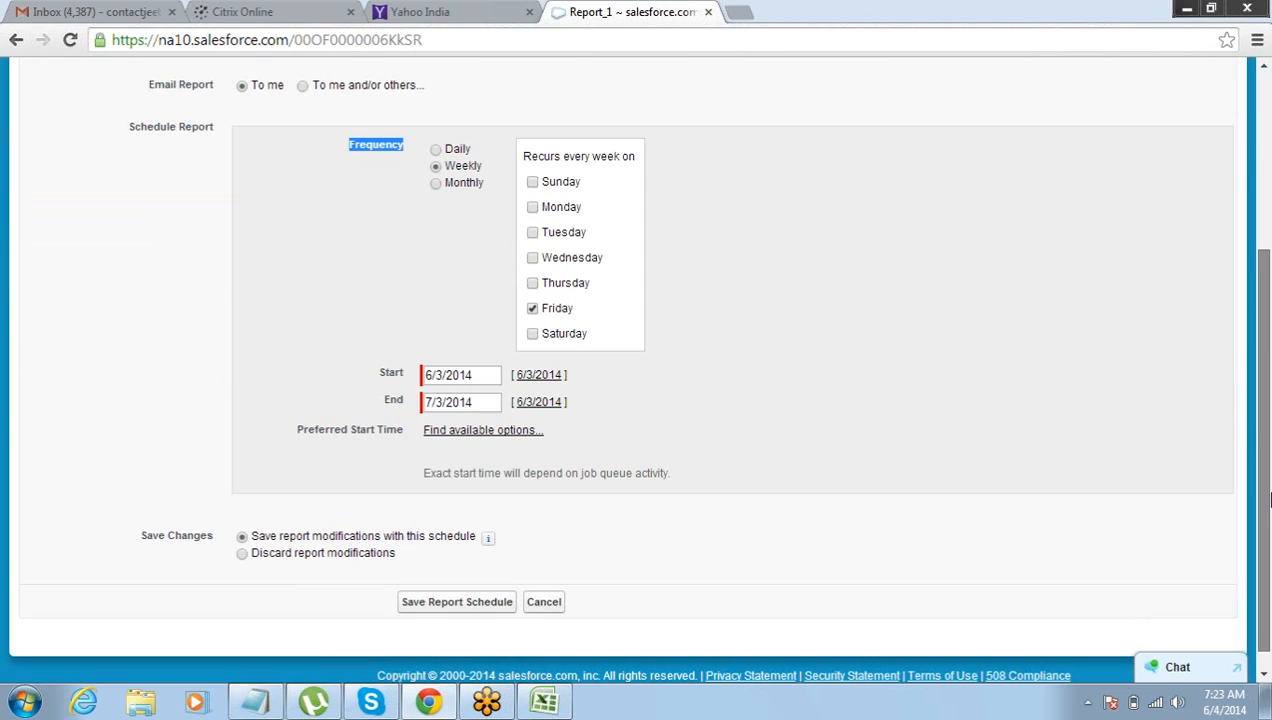
{"action": "left_click", "coordinate": [483, 378]}
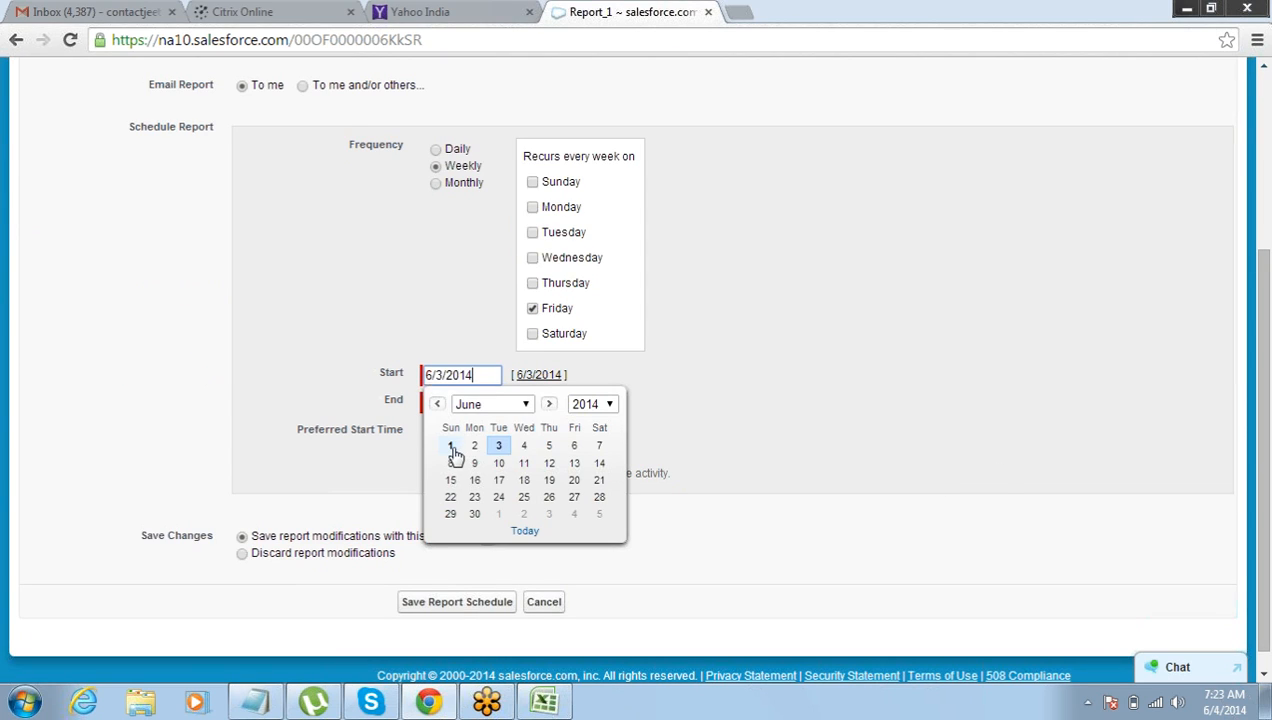
{"action": "left_click", "coordinate": [450, 446]}
{"action": "left_click", "coordinate": [485, 400]}
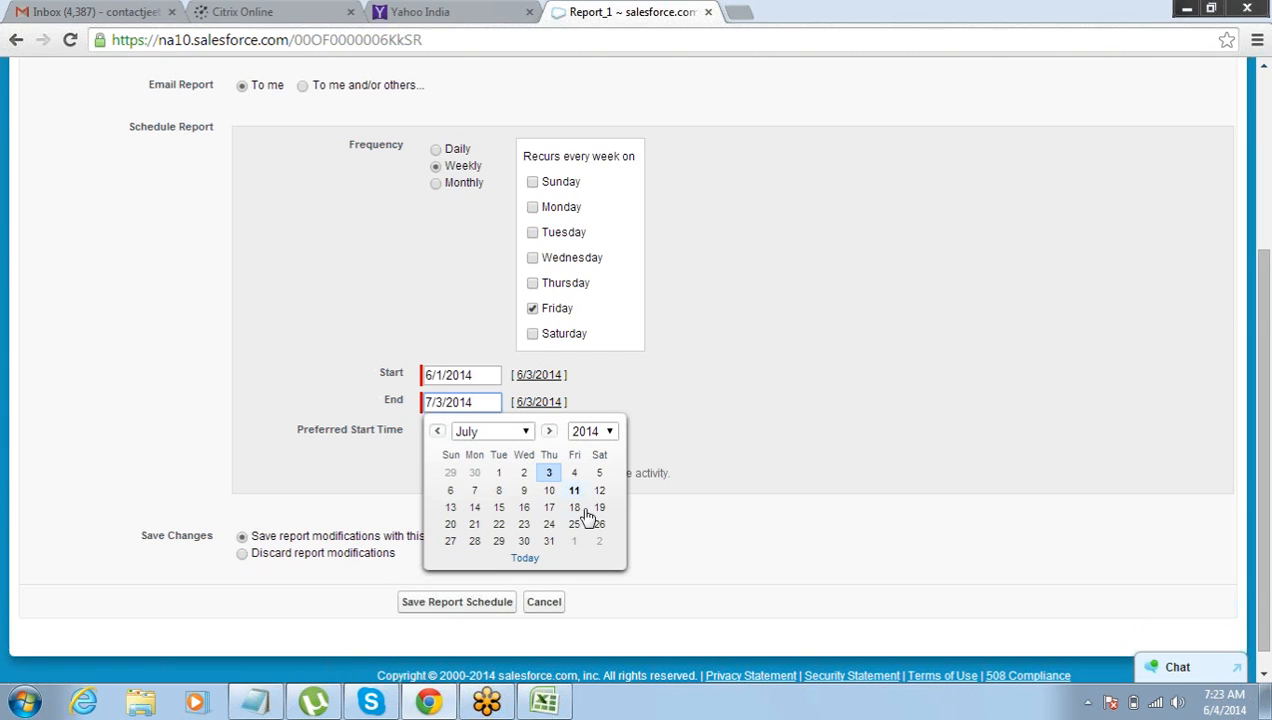
{"action": "left_click", "coordinate": [548, 432]}
{"action": "left_click", "coordinate": [548, 432]}
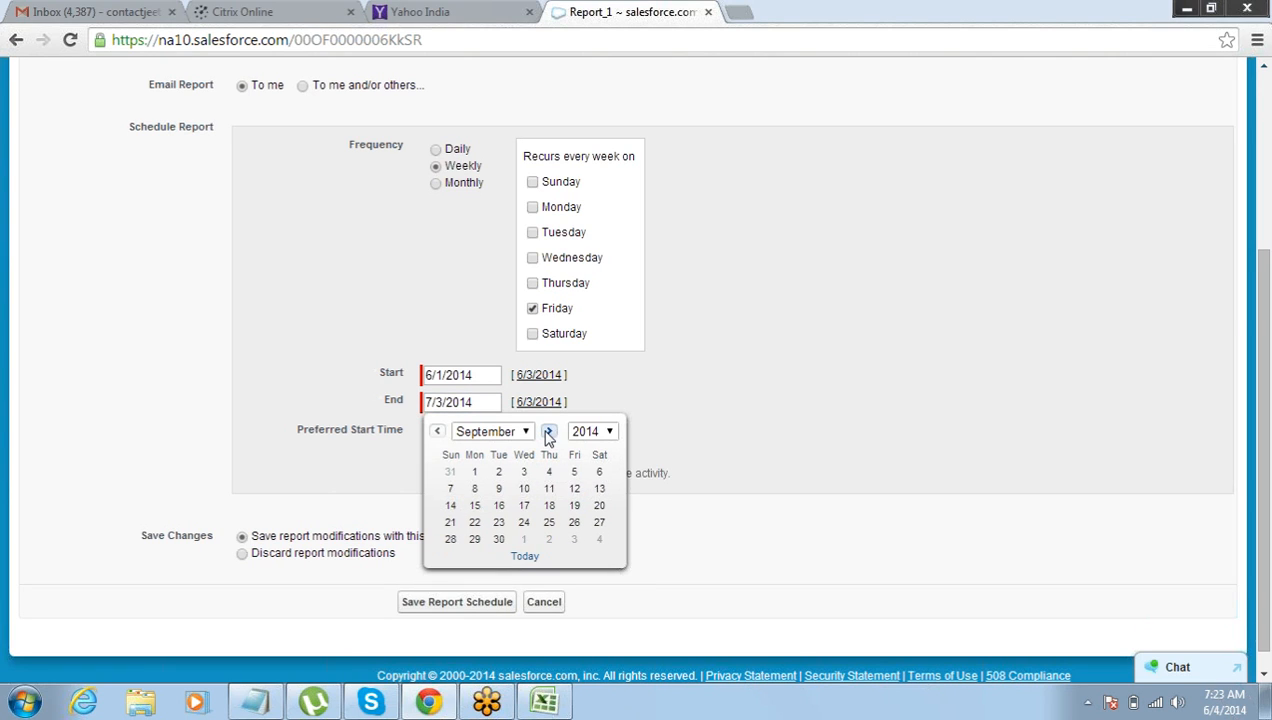
{"action": "left_click", "coordinate": [498, 539]}
{"action": "left_click", "coordinate": [348, 351]}
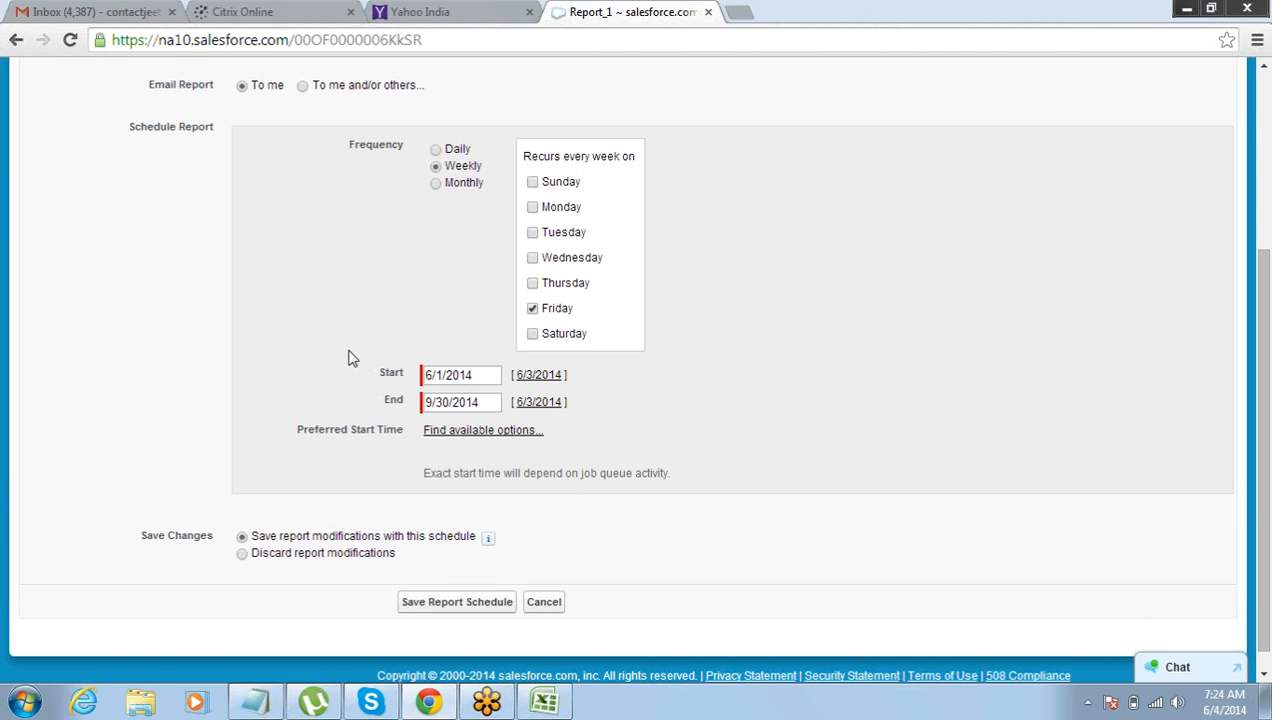
Choose 4:00 AM as the preferred start time and save the report schedule.
{"action": "left_click", "coordinate": [451, 431]}
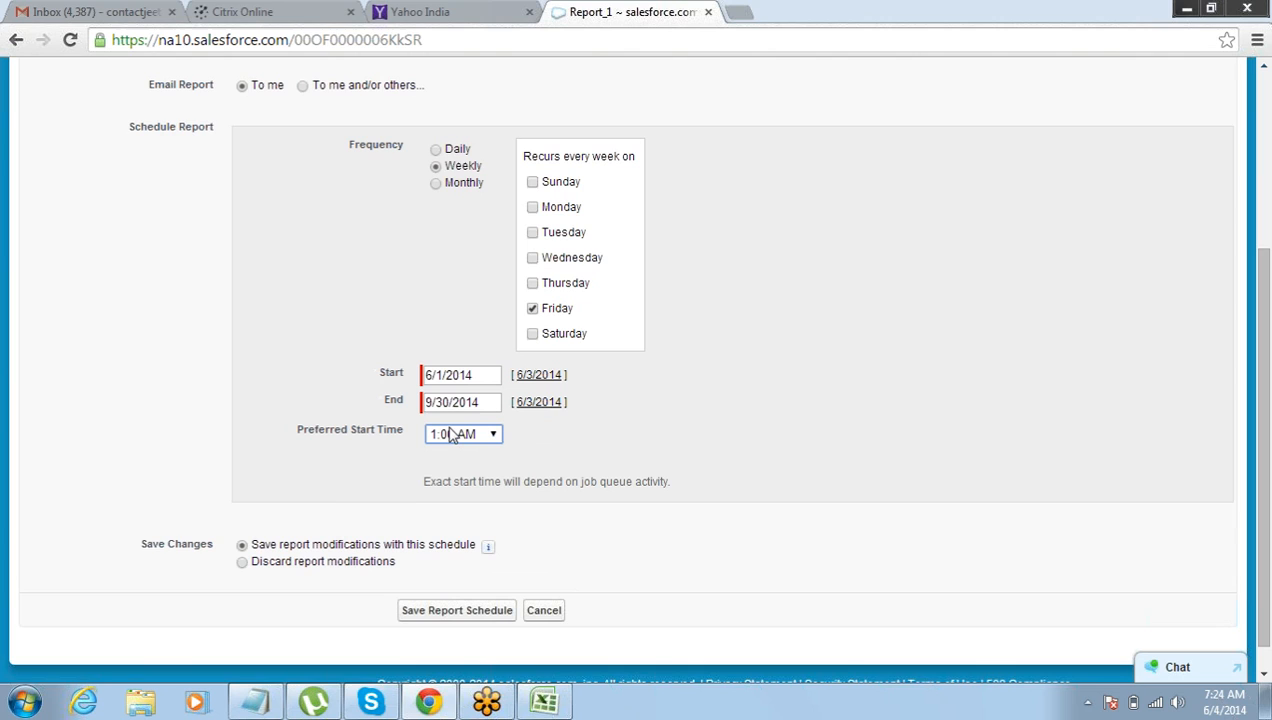
{"action": "left_click", "coordinate": [452, 436]}
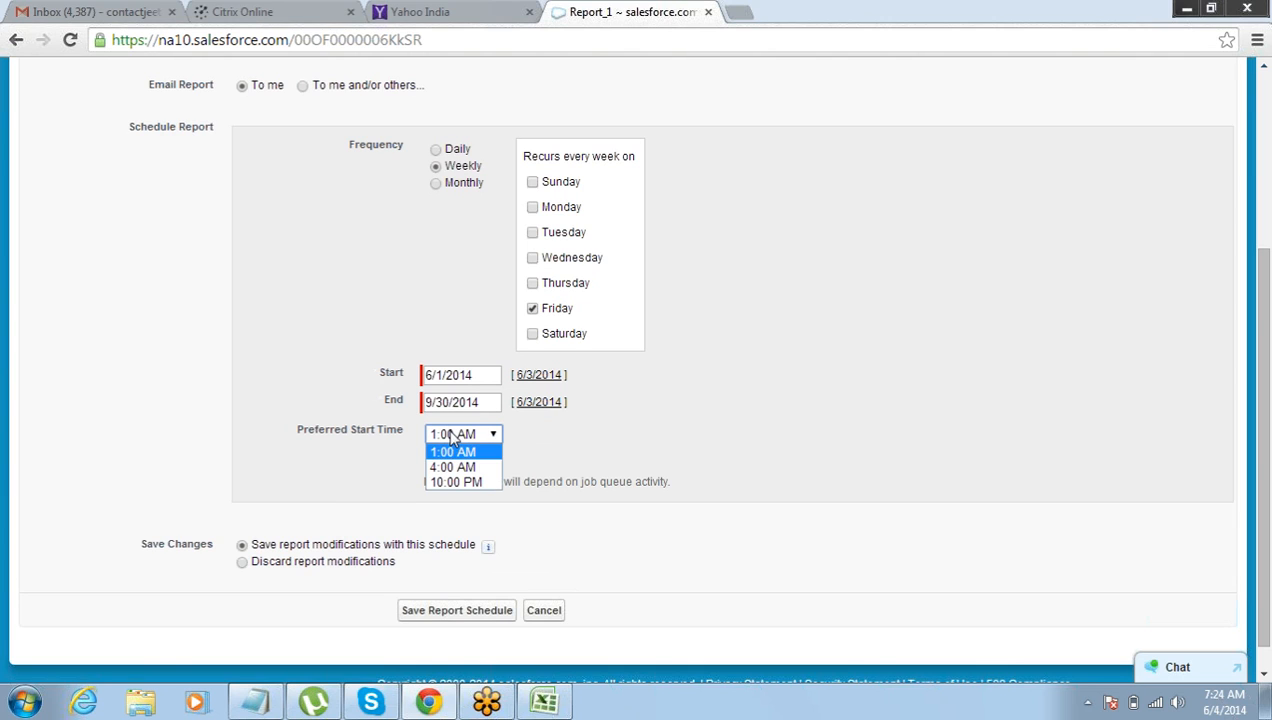
{"action": "left_click", "coordinate": [453, 467]}
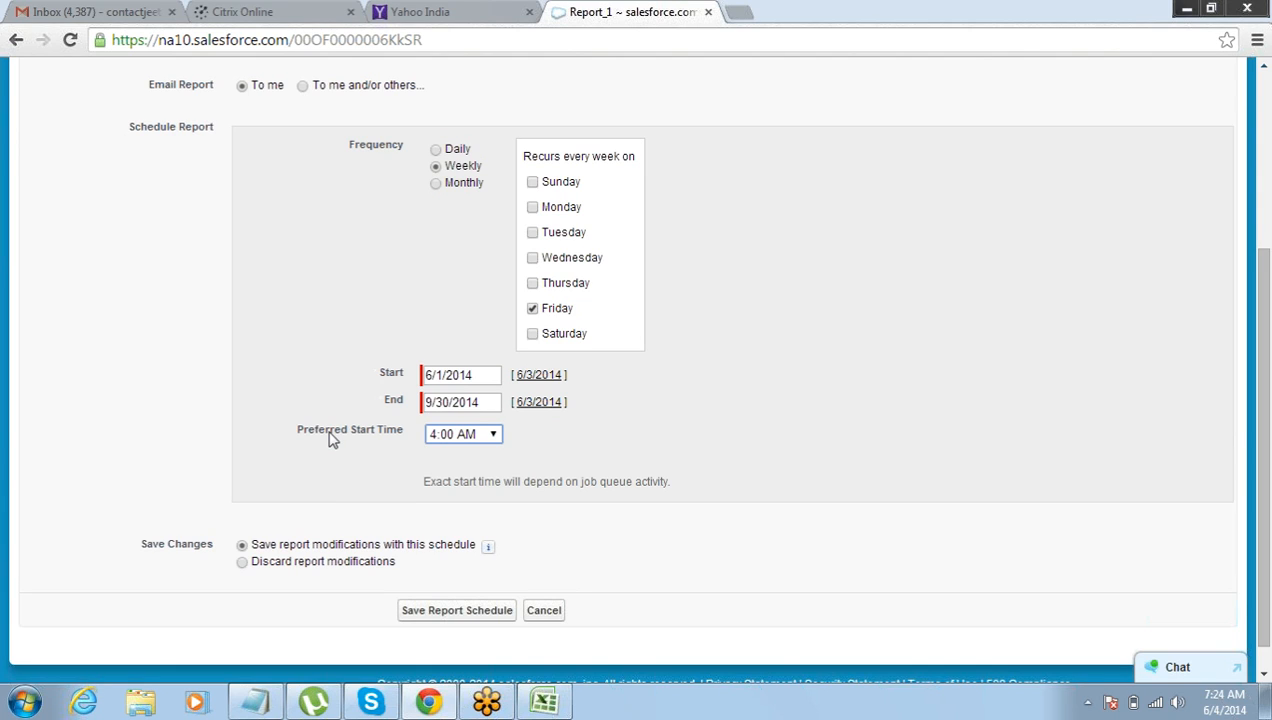
{"action": "left_click", "coordinate": [420, 616]}
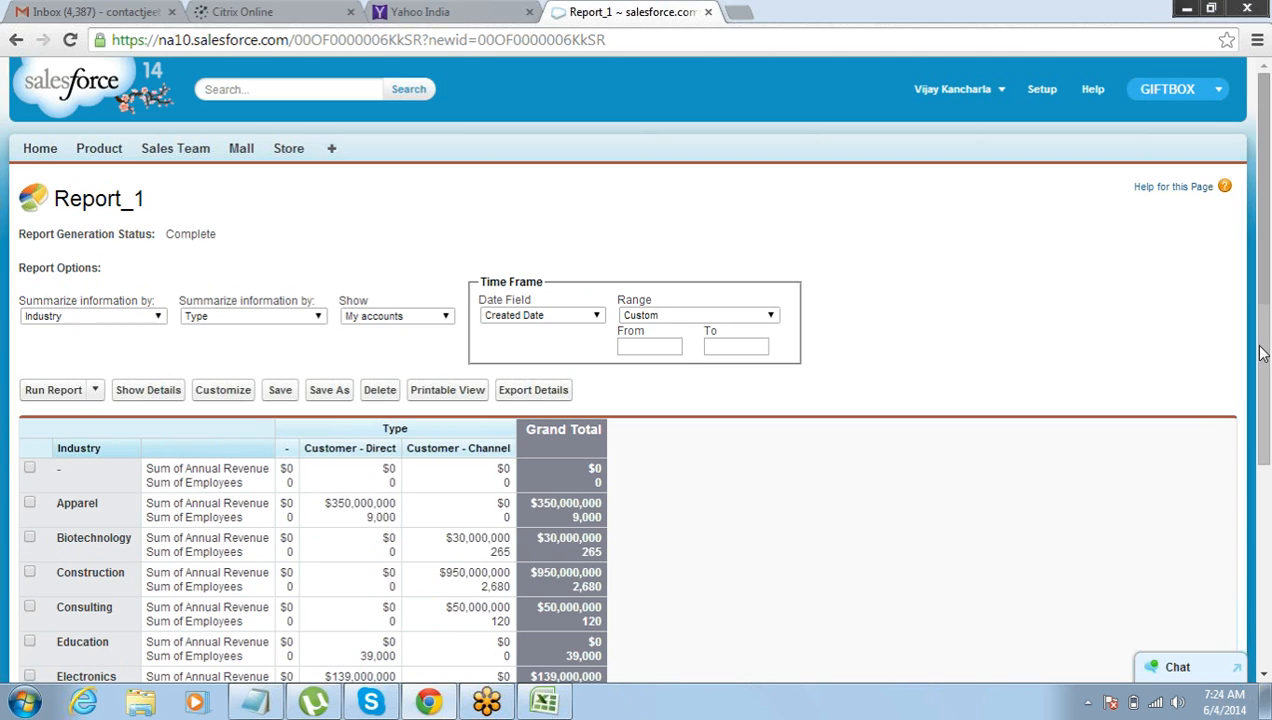
{"action": "left_click_drag", "start_coordinate": [1262, 352], "coordinate": [1270, 577]}
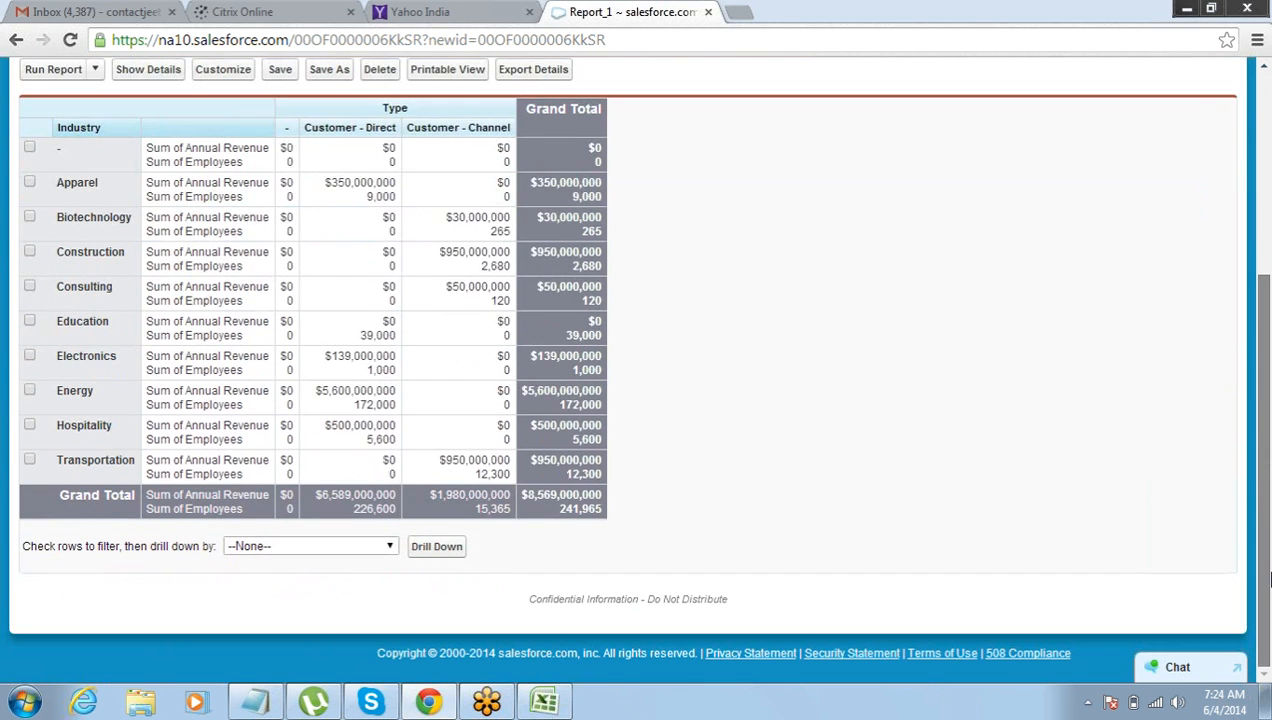
{"action": "left_click_drag", "start_coordinate": [1270, 577], "coordinate": [1266, 324]}
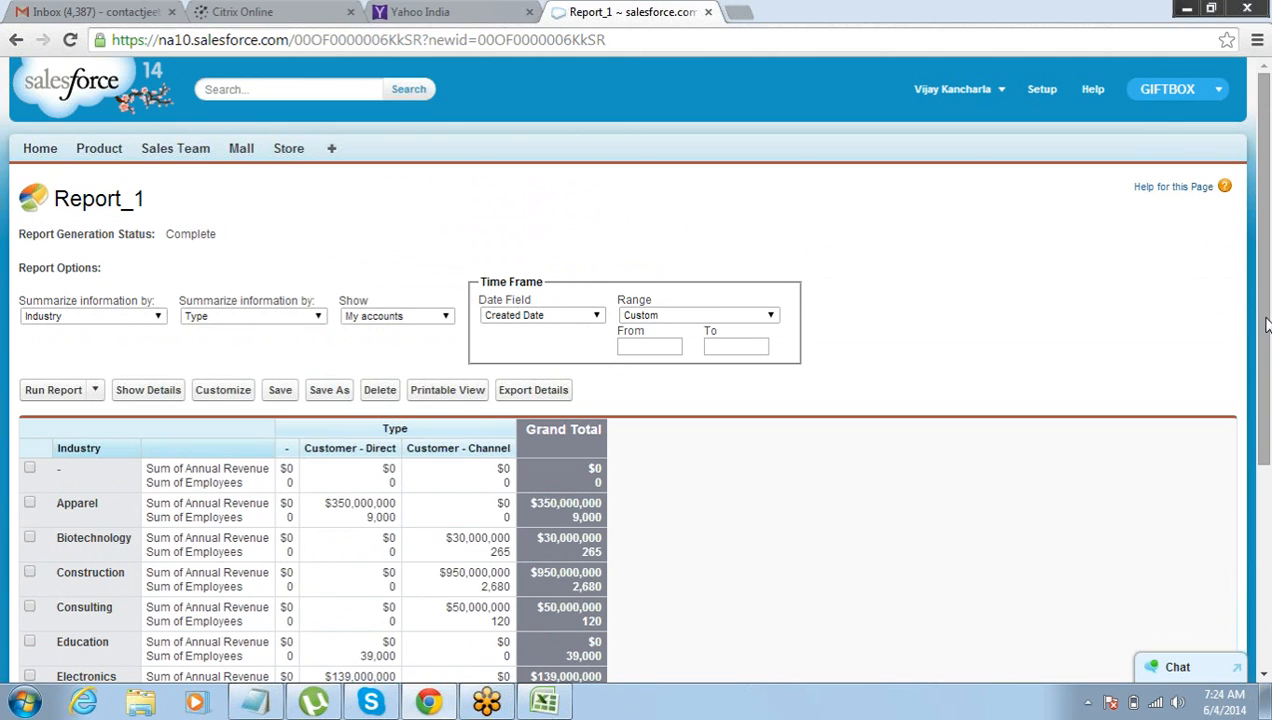
{"action": "left_click_drag", "start_coordinate": [1266, 324], "coordinate": [1268, 460]}
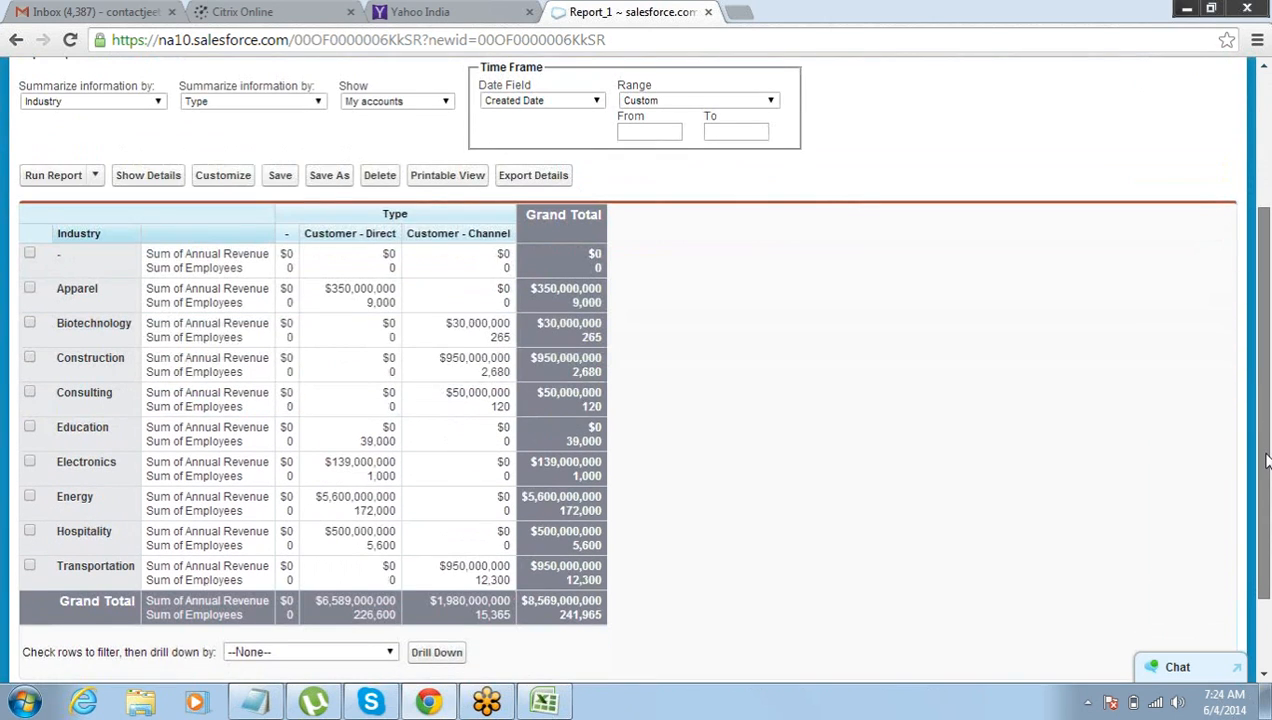
{"action": "left_click_drag", "start_coordinate": [1266, 460], "coordinate": [1264, 308]}
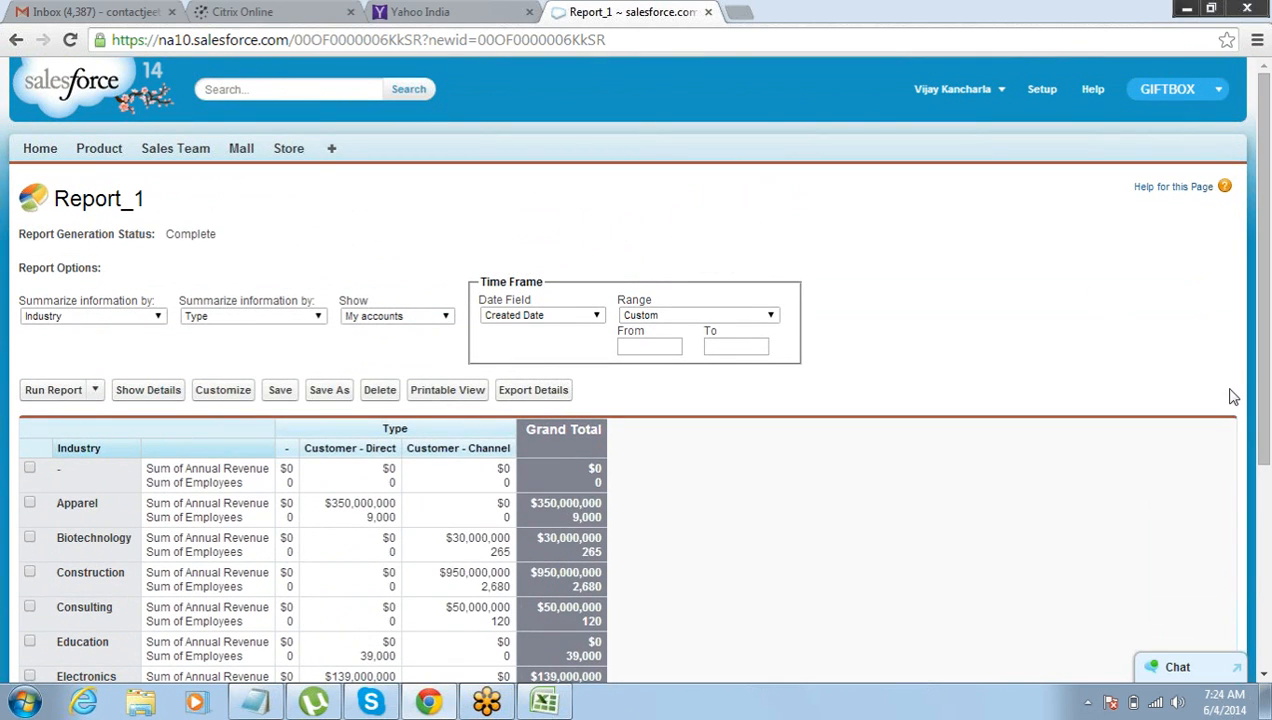
{"action": "left_click_drag", "start_coordinate": [1262, 386], "coordinate": [1268, 334]}
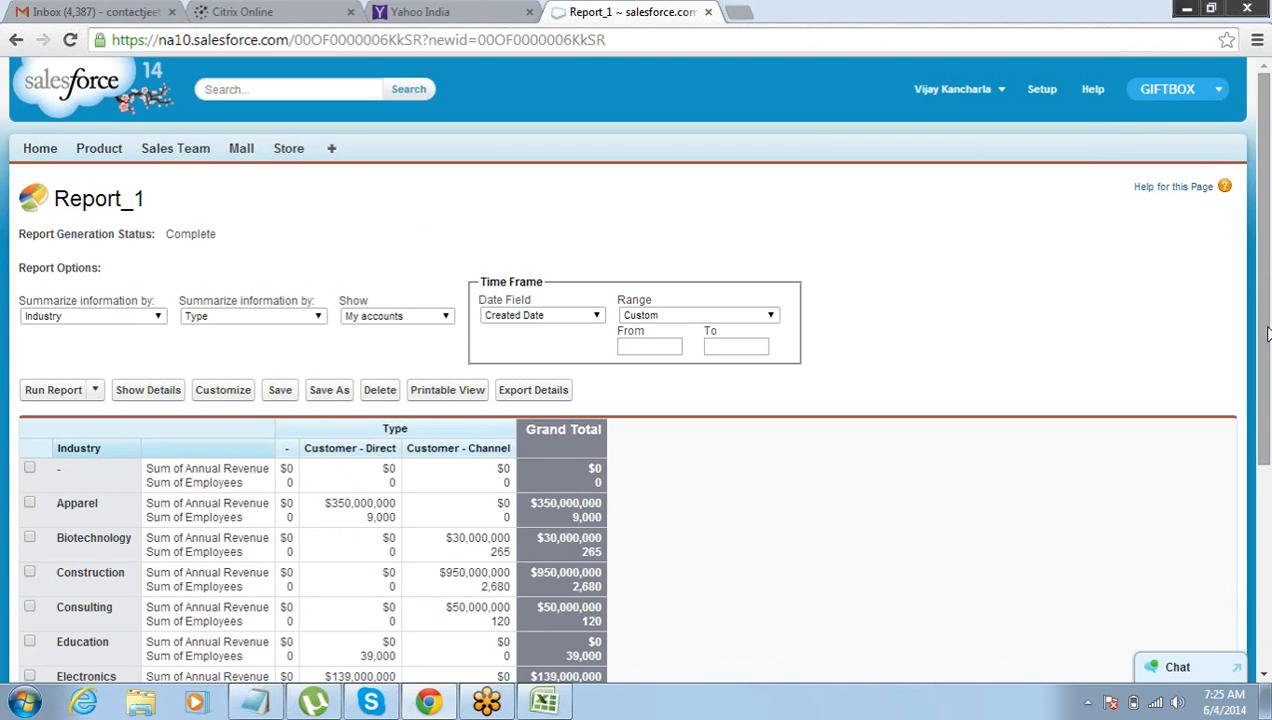
{"action": "left_click_drag", "start_coordinate": [1267, 330], "coordinate": [1268, 300]}
Switch to the Notepad session notes and add the heading "Creating a Dashboard" below the list of report uses.
{"action": "left_click", "coordinate": [255, 702]}
{"action": "left_click", "coordinate": [288, 483]}
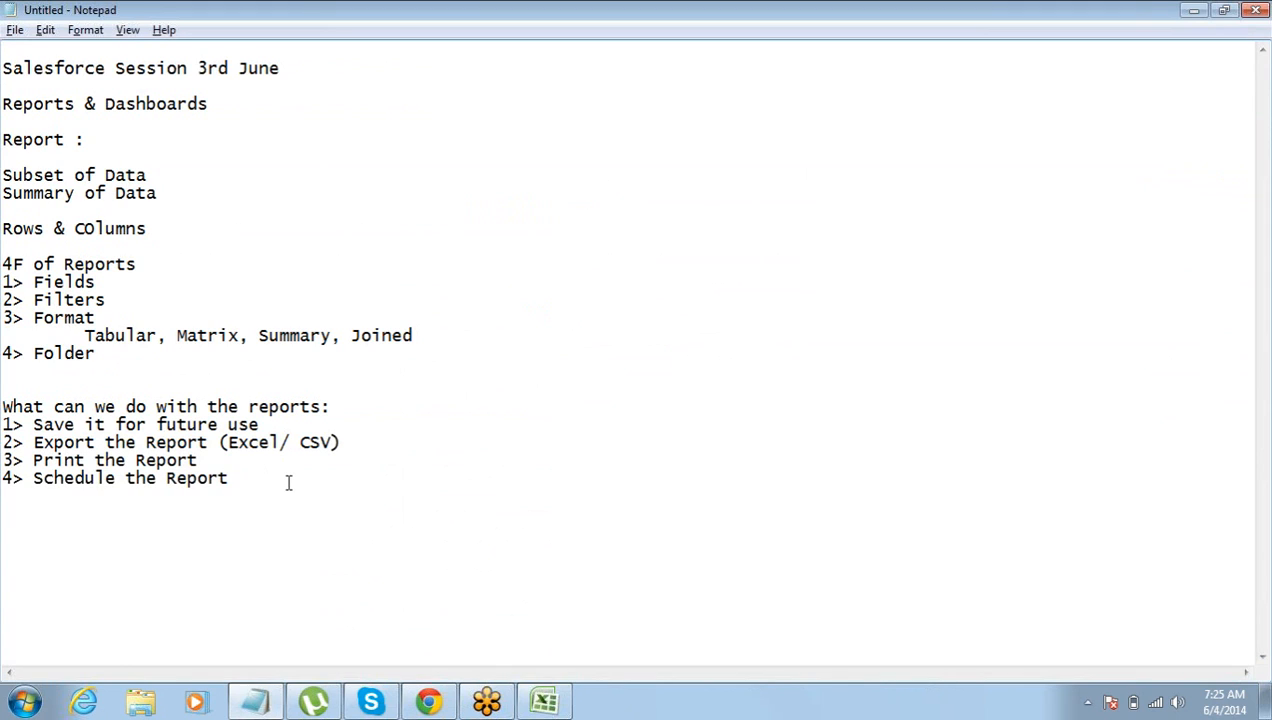
{"action": "key", "text": "BackSpace"}
{"action": "type", "text": "Creating a Da"}
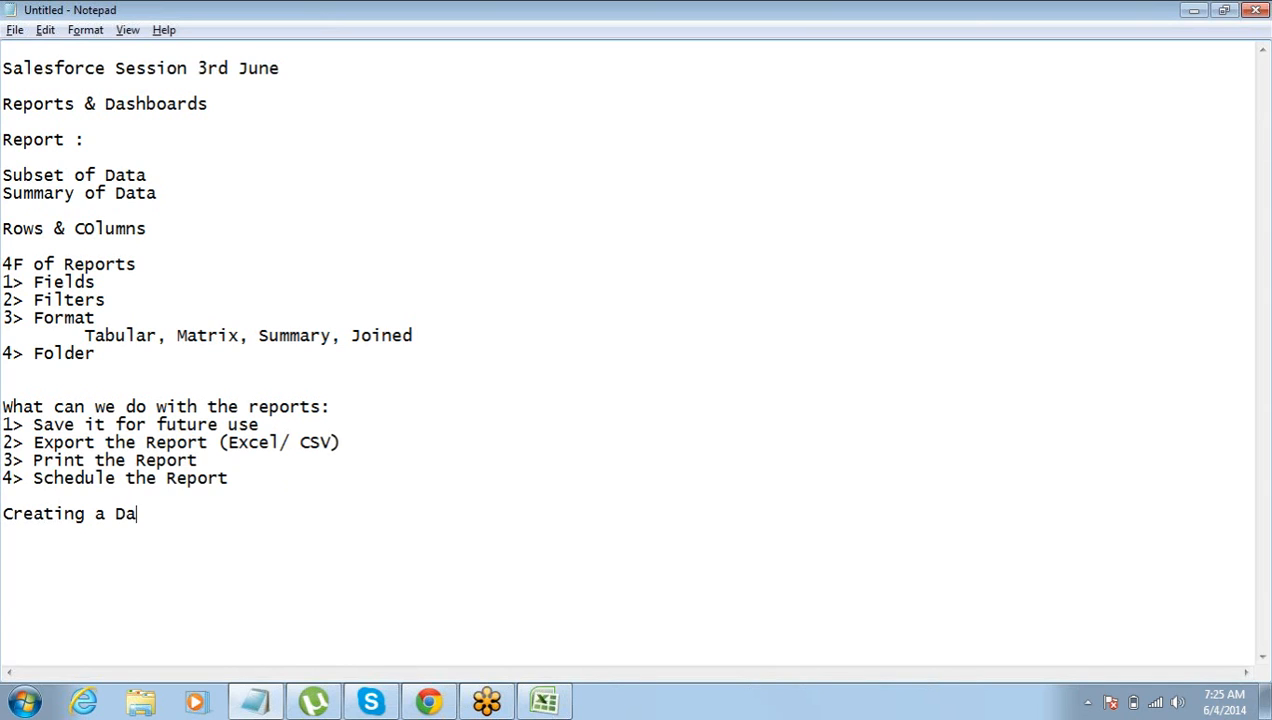
{"action": "type", "text": "shboard"}
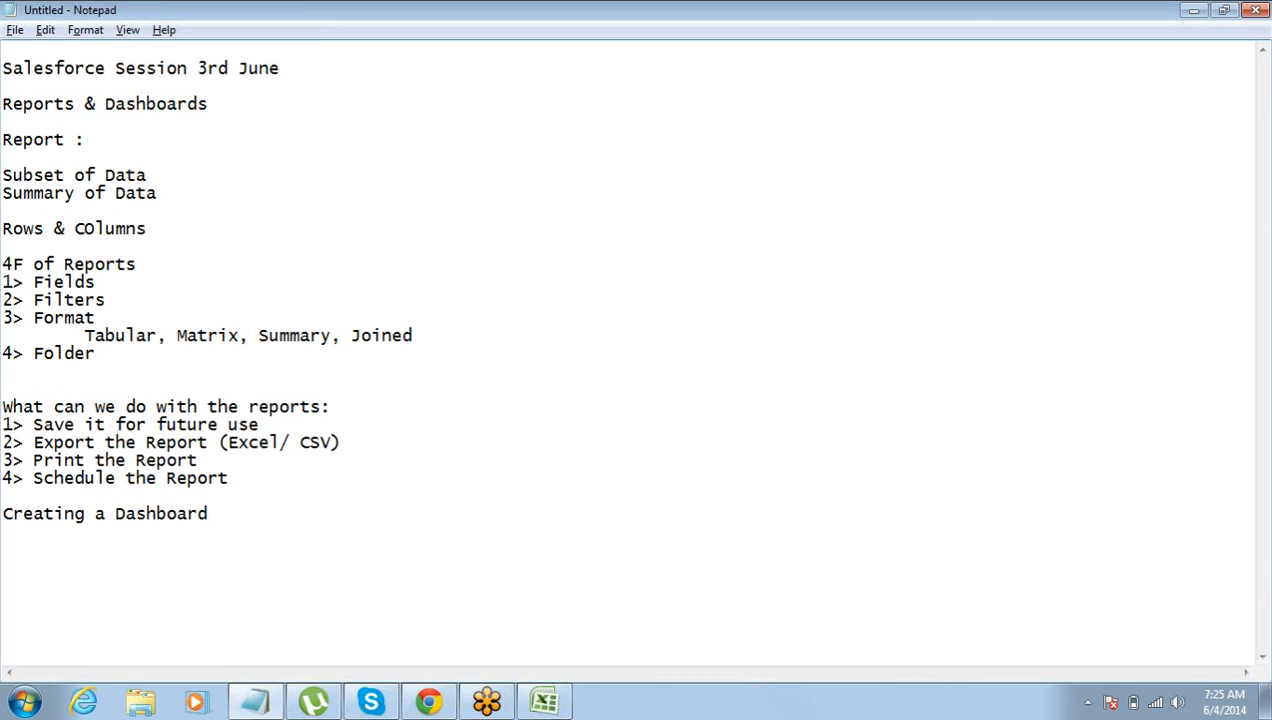